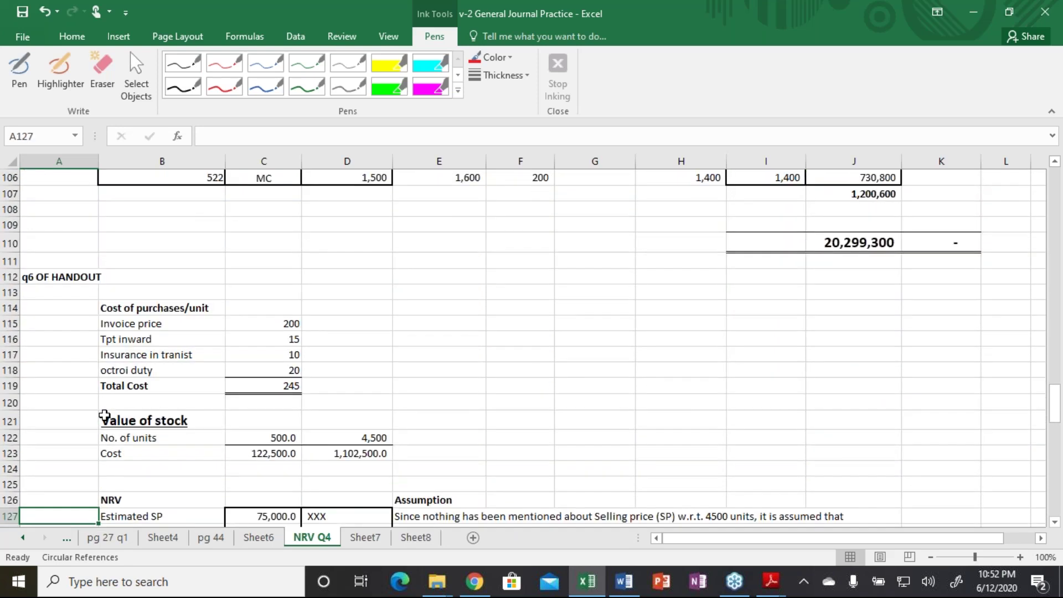
Review the Question 6 stock valuation and continue down the sheet to the solution to Question 7.
key(Down)
key(Down)
key(Down)
key(Down)
key(Down)
key(Down)
key(Down)
key(Down)
key(Down)
key(Down)
key(Down)
key(Down)
key(Down)
key(Down)
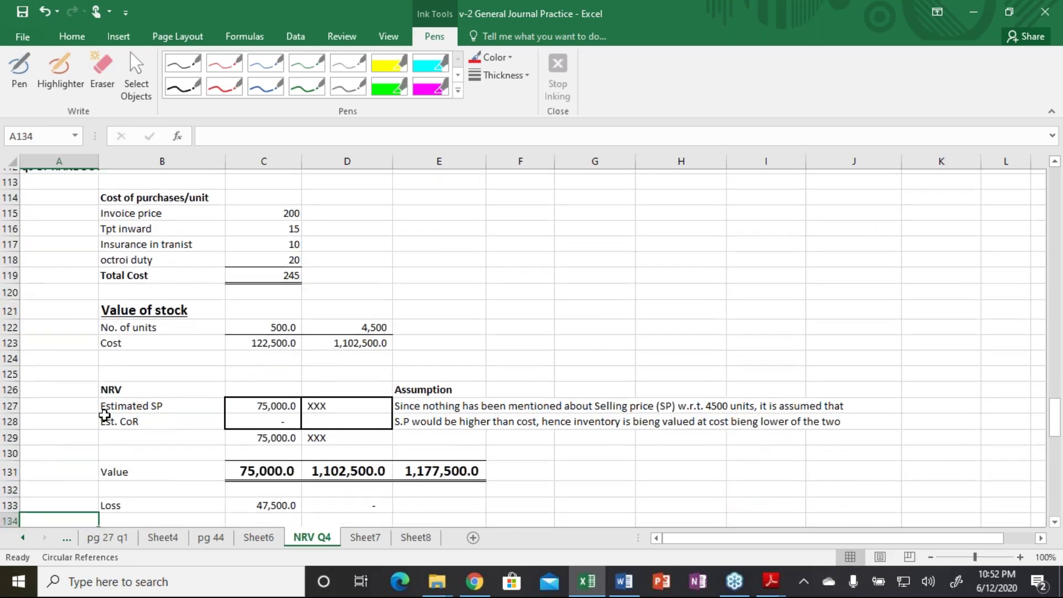
key(Down)
key(Down)
key(Down)
key(Down)
key(Down)
key(Down)
key(Down)
key(Down)
key(Down)
key(Down)
key(Down)
key(Down)
key(Down)
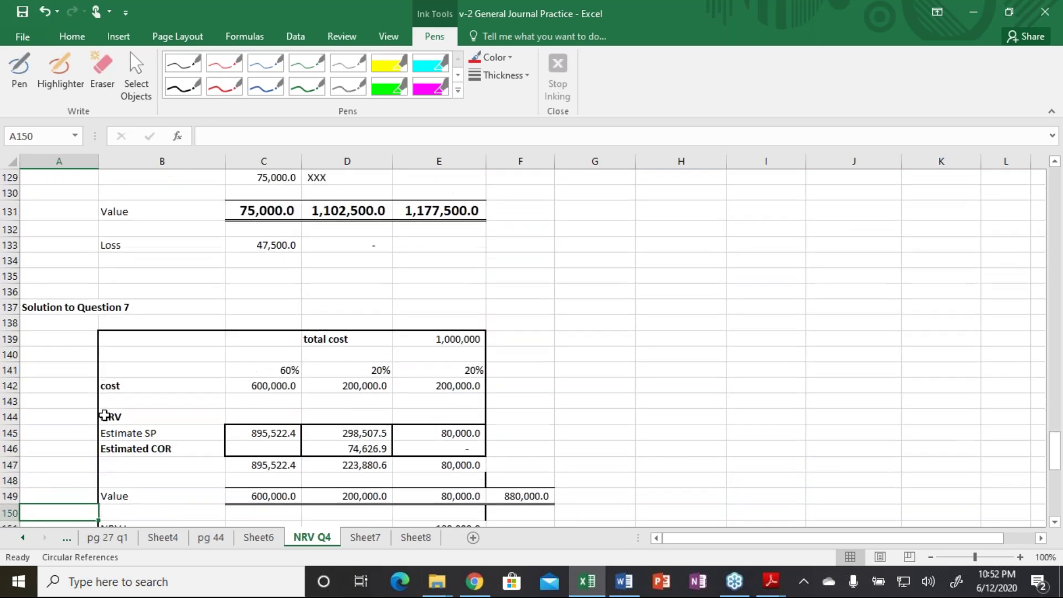
Examine the cost and NRV rows of the Question 7 solution table.
key(Right)
key(Up)
key(Up)
key(Up)
key(Up)
key(Up)
key(Up)
key(Up)
key(Up)
key(Up)
key(Up)
key(Up)
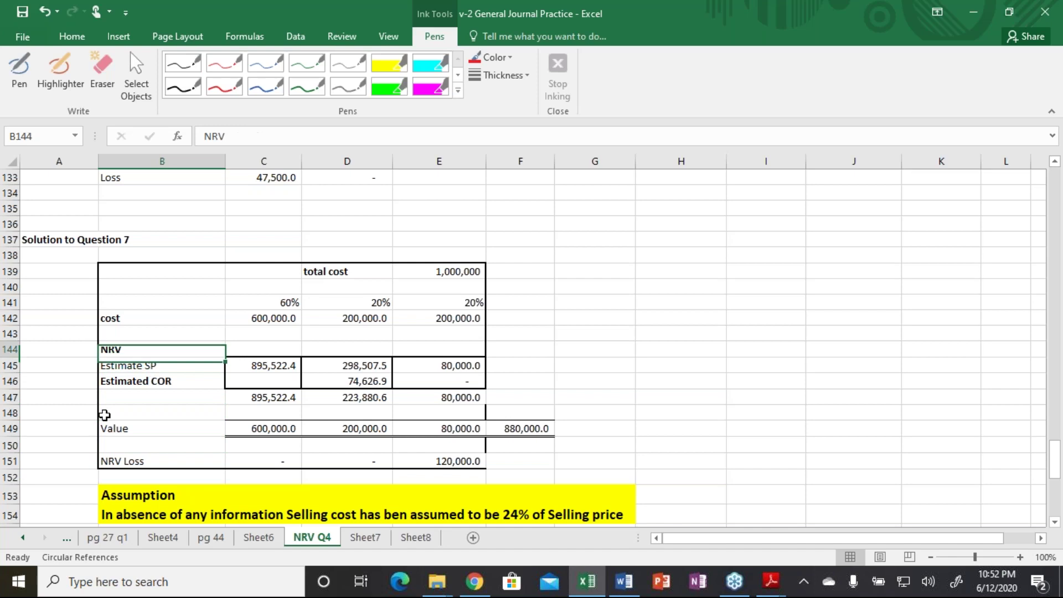
key(Right)
key(Up)
key(Up)
key(Up)
key(Left)
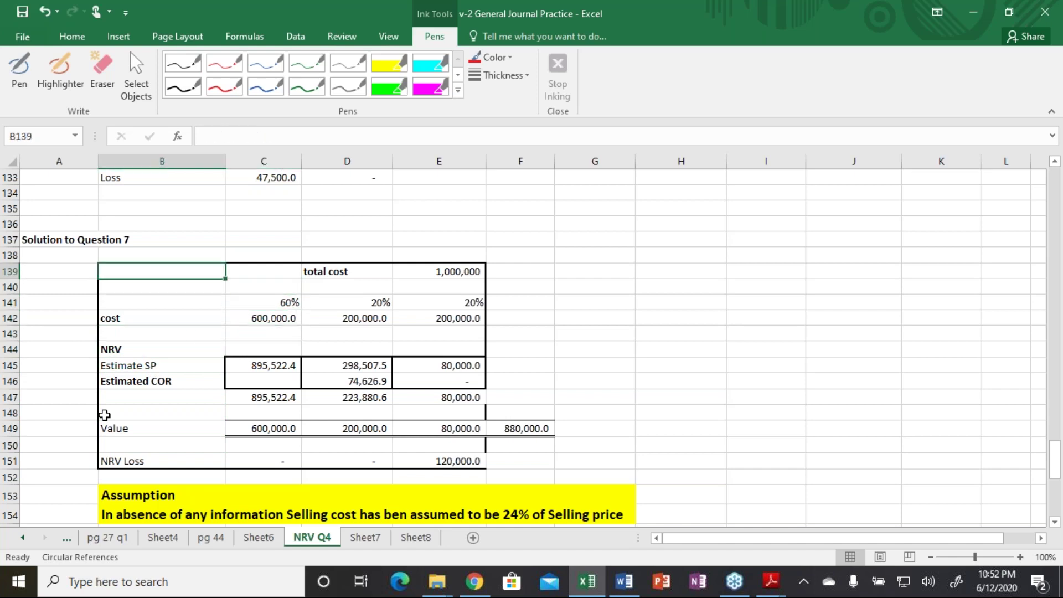
Select the Question 7 solution with its assumption note, A137:G154, and try Quick Analysis on it.
key(Left)
key(Up)
key(Up)
key(Up)
key(shift+Down)
key(shift+Down)
key(shift+Down)
key(shift+Down)
key(shift+Down)
key(shift+Down)
key(shift+Down)
key(shift+Down)
key(shift+Down)
key(shift+Down)
key(shift+Down)
key(shift+Down)
key(shift+Down)
key(shift+Down)
key(shift+Down)
key(shift+Down)
key(shift+Down)
key(shift+Down)
key(shift+Down)
key(shift+Down)
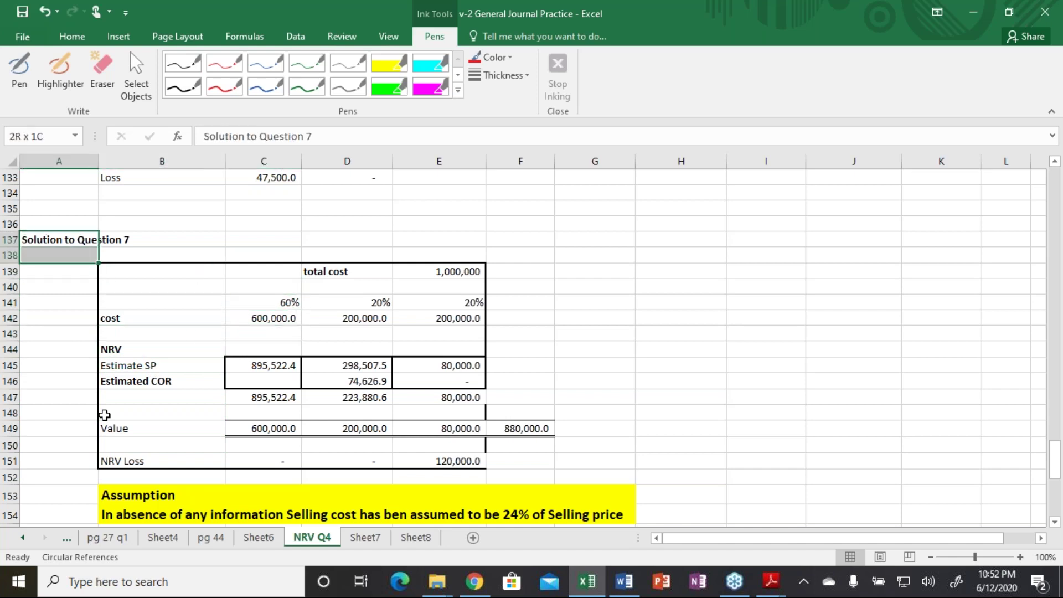
key(shift+Right)
key(shift+Right)
key(shift+Right)
key(shift+Right)
key(shift+Right)
key(shift+Up)
key(shift+Up)
key(shift+Up)
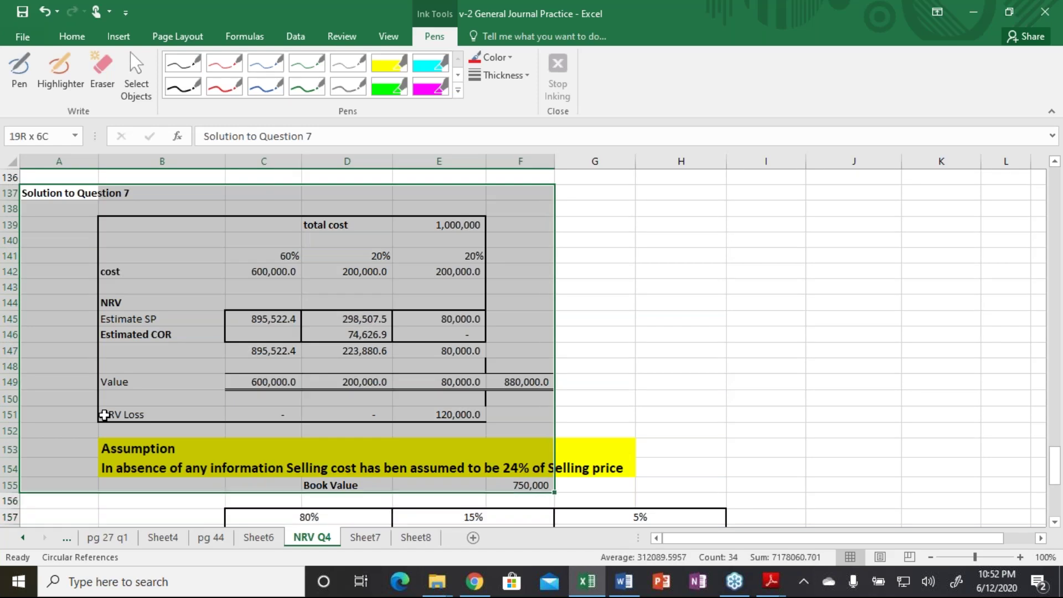
key(shift+Right)
key(shift+Down)
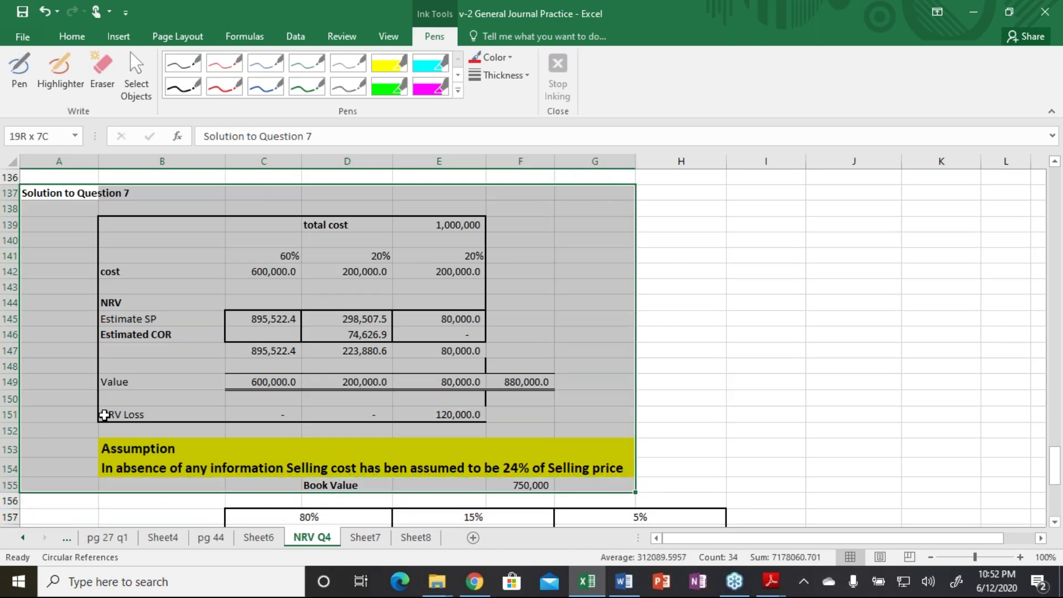
key(shift+Up)
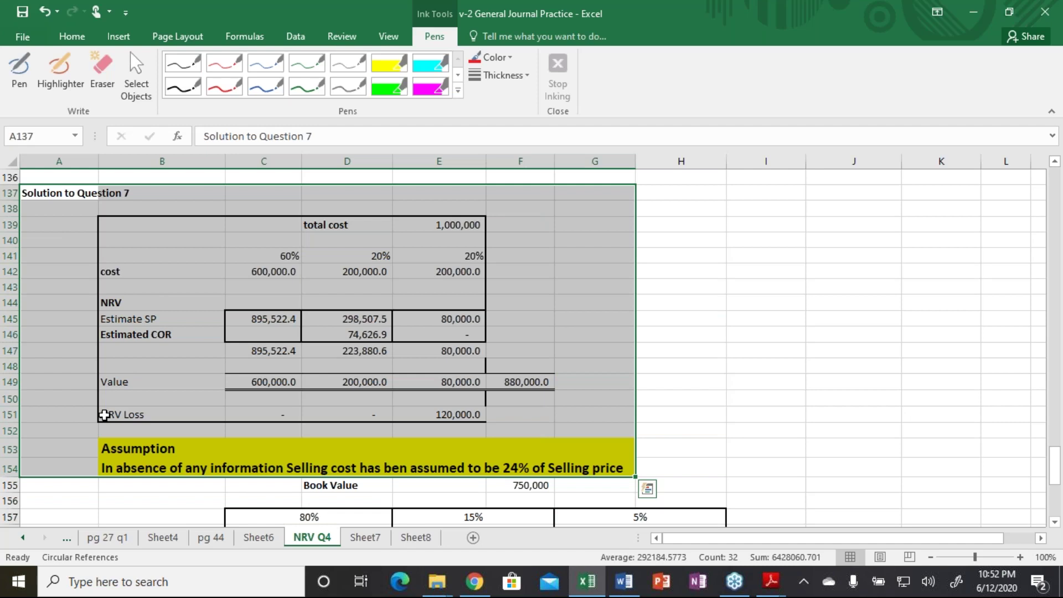
key(ctrl+q)
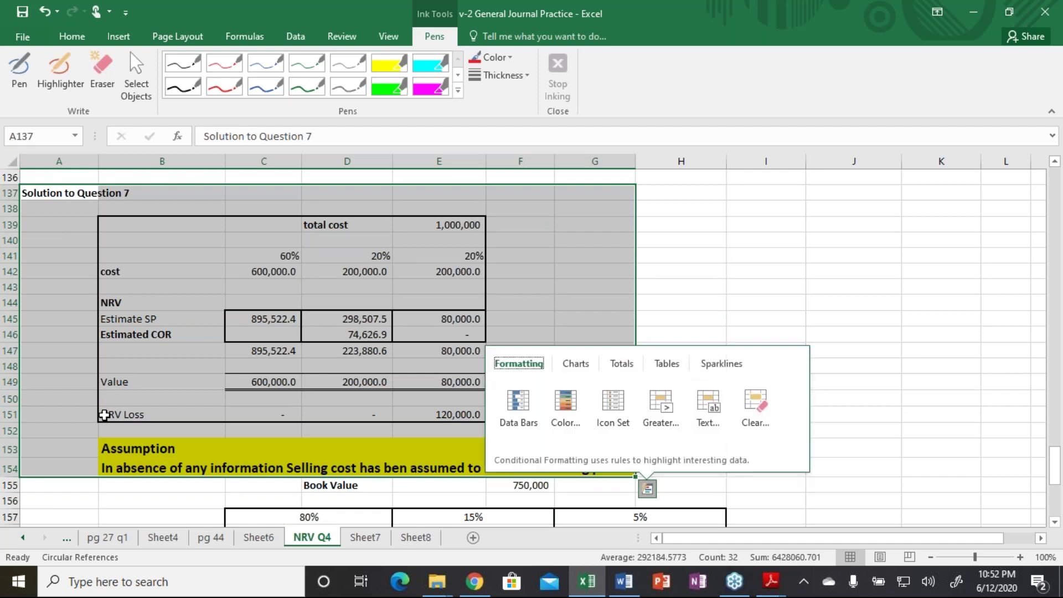
key(Escape)
Look over the Book Value workings below the Question 7 assumption note and return to the solution's heading.
key(Down)
key(Down)
key(Down)
key(Down)
key(Down)
key(Down)
key(Down)
key(Down)
key(Down)
key(Down)
key(Down)
key(Down)
key(Down)
key(Down)
key(Down)
key(Down)
key(Down)
key(Down)
key(Down)
key(Down)
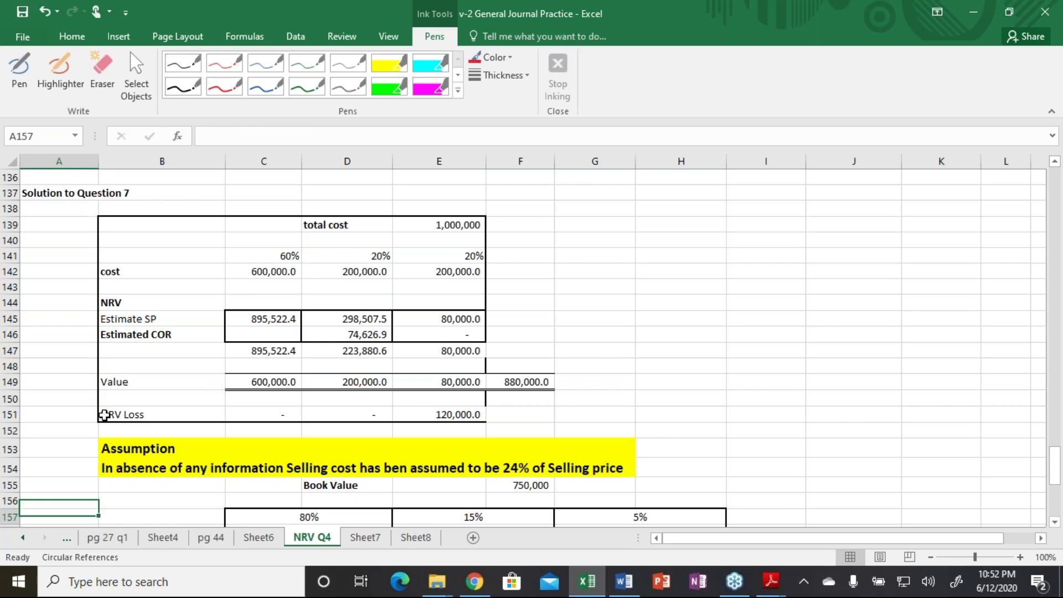
key(Up)
key(Up)
key(Up)
key(Up)
key(Up)
key(Up)
key(Up)
key(Up)
key(Up)
key(Up)
key(Up)
key(Up)
key(Up)
key(Up)
key(Up)
key(Up)
key(Up)
key(Up)
key(Up)
key(Up)
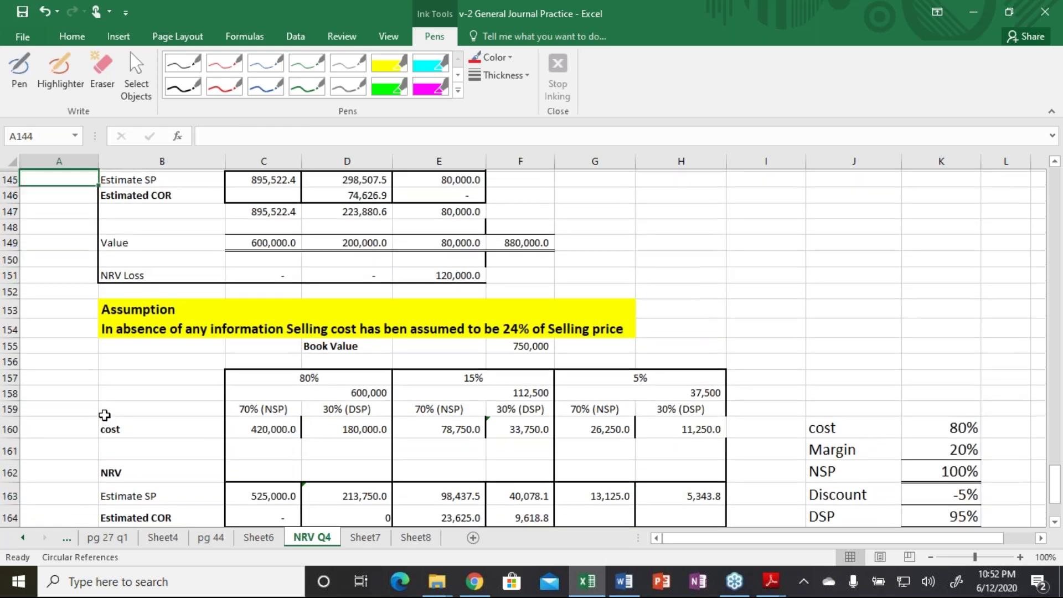
Copy the Question 7 solution with its heading, A137:G151, to A174 below the Book Value workings.
key(Down)
key(shift+Down)
key(shift+Down)
key(shift+Down)
key(shift+Down)
key(shift+Down)
key(shift+Down)
key(shift+Down)
key(shift+Down)
key(shift+Down)
key(shift+Down)
key(shift+Down)
key(shift+Down)
key(shift+Down)
key(shift+Down)
key(shift+Down)
key(shift+Down)
key(shift+Down)
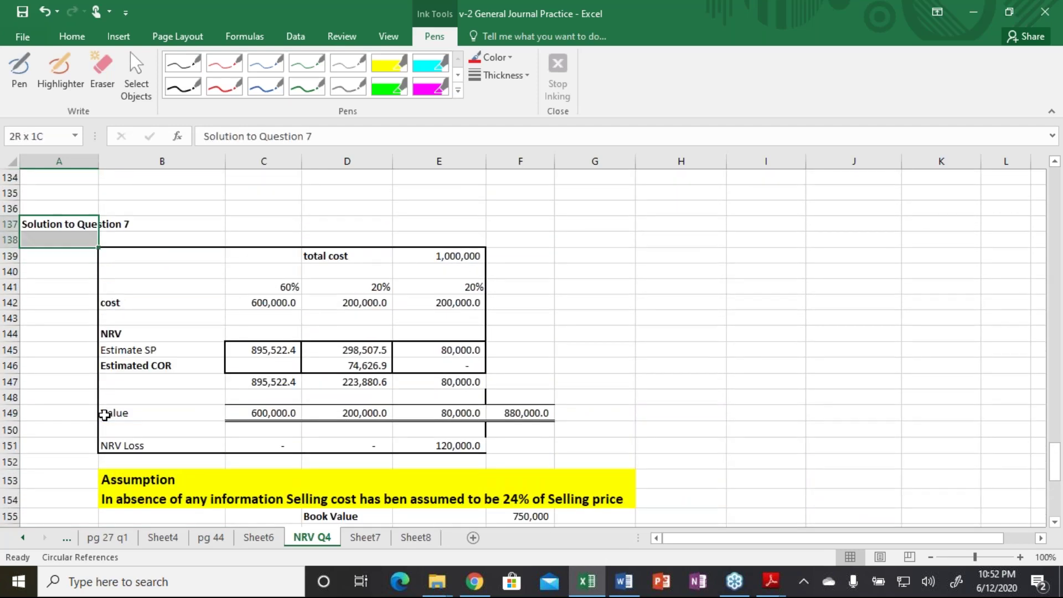
key(shift+Right)
key(shift+Right)
key(shift+Right)
key(shift+Right)
key(shift+Right)
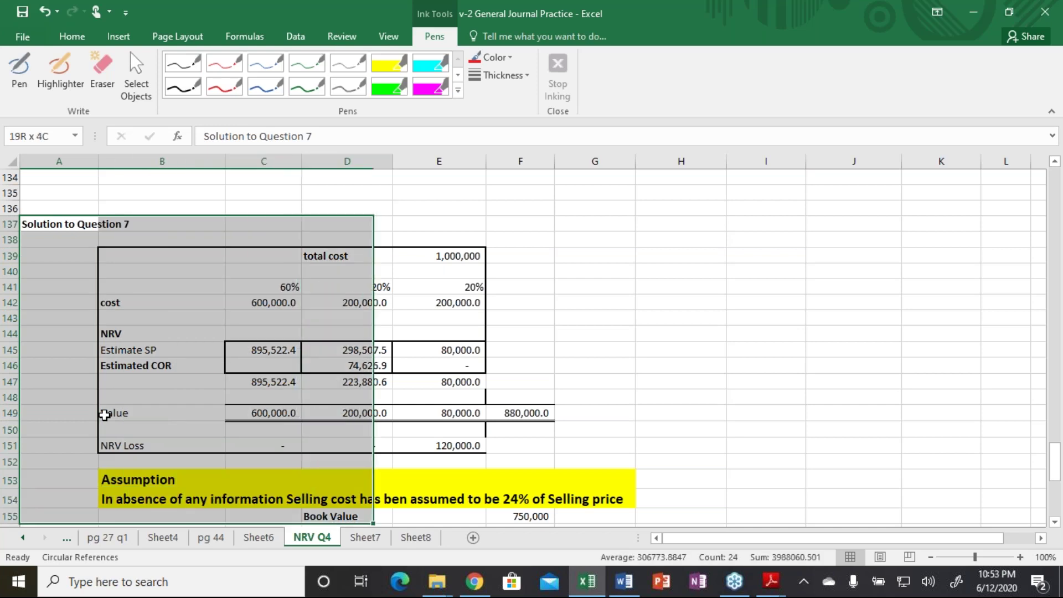
key(shift+Down)
key(shift+Down)
key(shift+Up)
key(shift+Up)
key(shift+Up)
key(shift+Down)
key(shift+Down)
key(shift+Down)
key(shift+Down)
key(shift+Down)
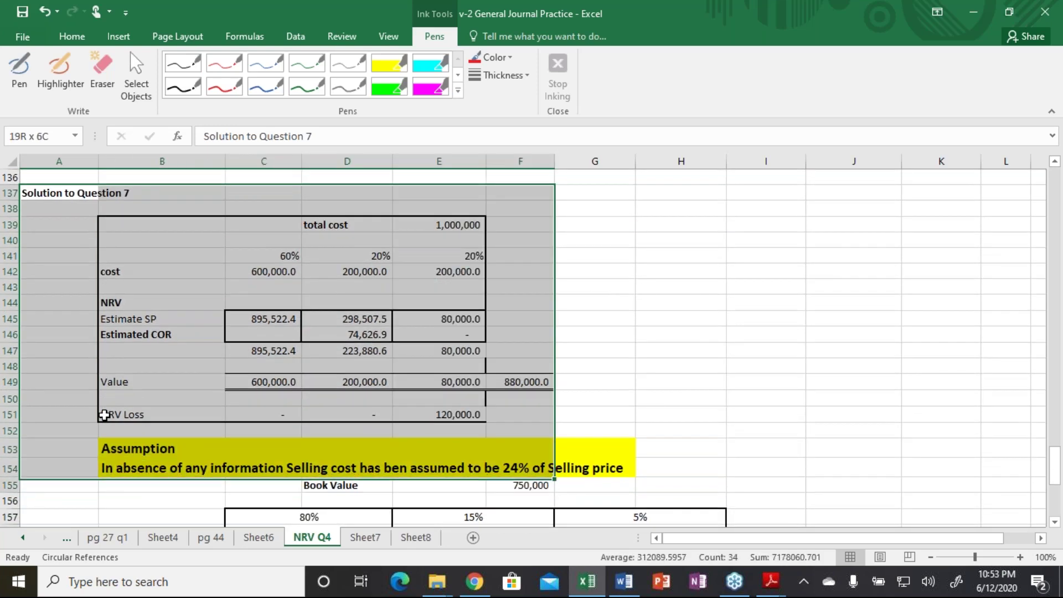
key(shift+Up)
key(shift+Up)
key(shift+Up)
key(shift+Up)
key(shift+Up)
key(shift+Up)
key(shift+Up)
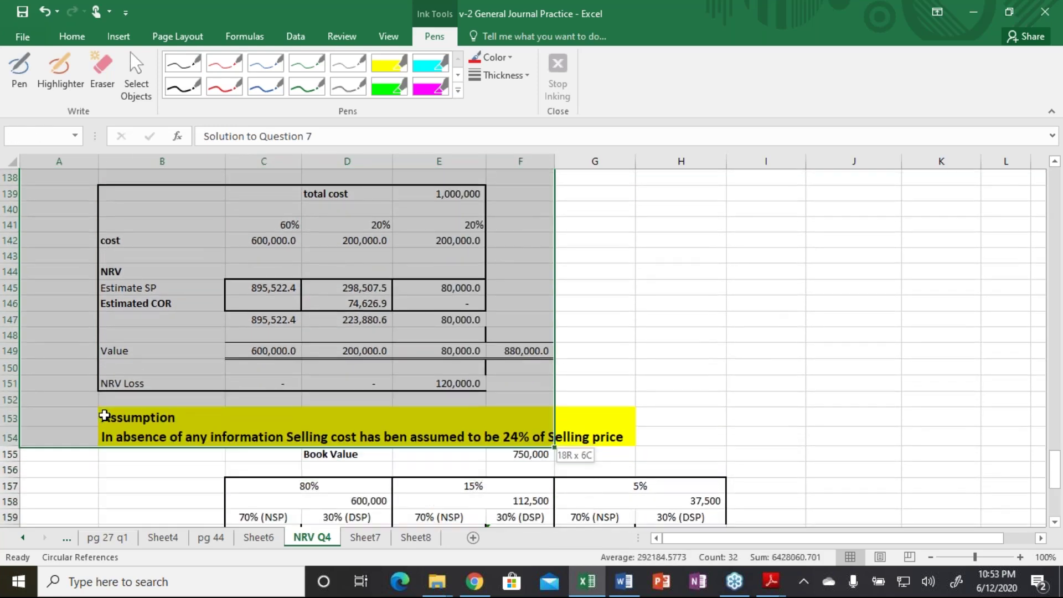
key(shift+Right)
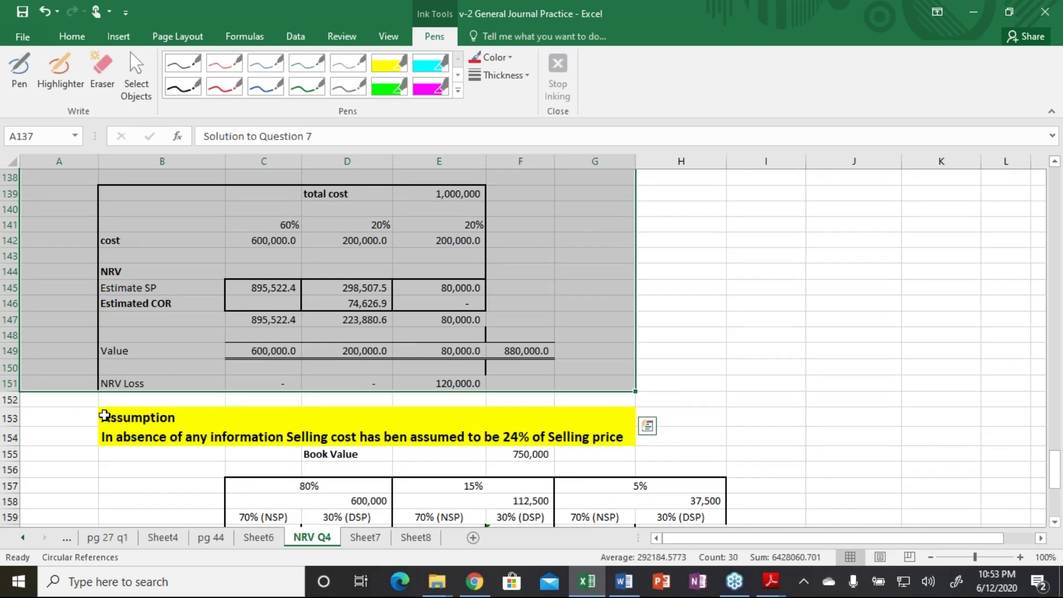
key(ctrl+c)
key(Up)
key(Up)
key(Up)
key(Up)
key(Page_Down)
key(Page_Down)
key(Page_Down)
key(Page_Up)
key(Page_Up)
key(Down)
key(Down)
key(Down)
key(Down)
key(Down)
key(Down)
key(Down)
key(Down)
key(Down)
key(Down)
key(Down)
key(Down)
key(Down)
key(Down)
key(Down)
key(Down)
key(Down)
key(Down)
key(Down)
key(Up)
key(Up)
key(Up)
key(Up)
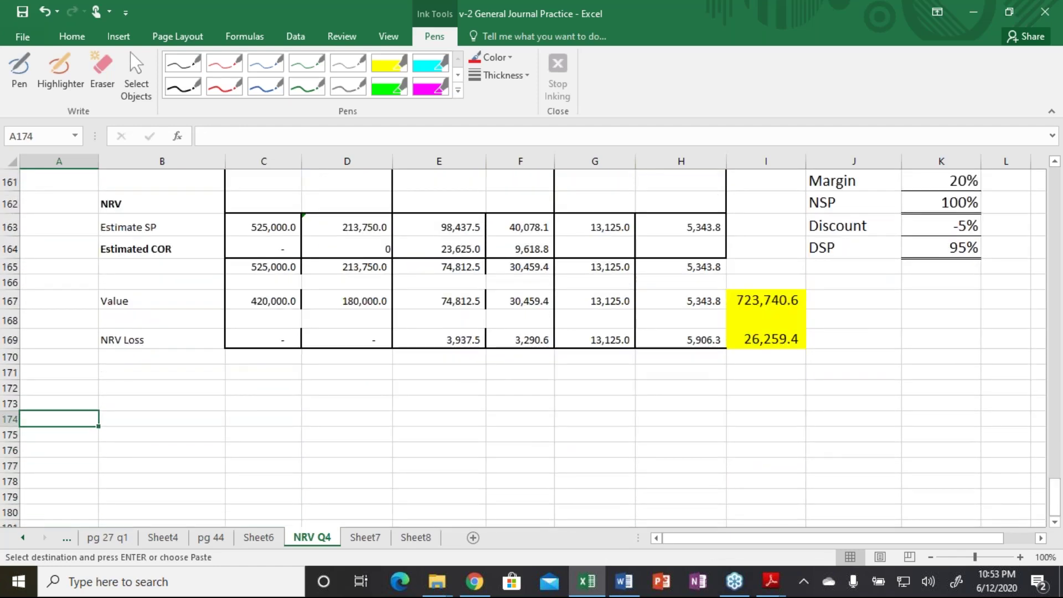
key(ctrl+v)
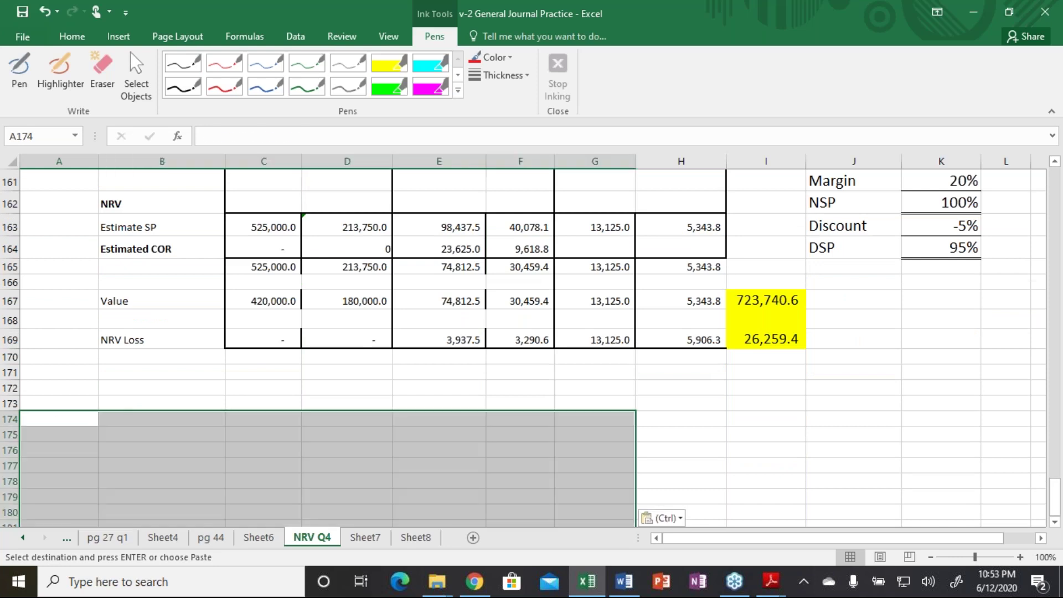
Change the pasted table's heading in A174 to "Solution to Question 1 OF ICAP".
key(F2)
key(BackSpace)
text(1 OF ICAP)
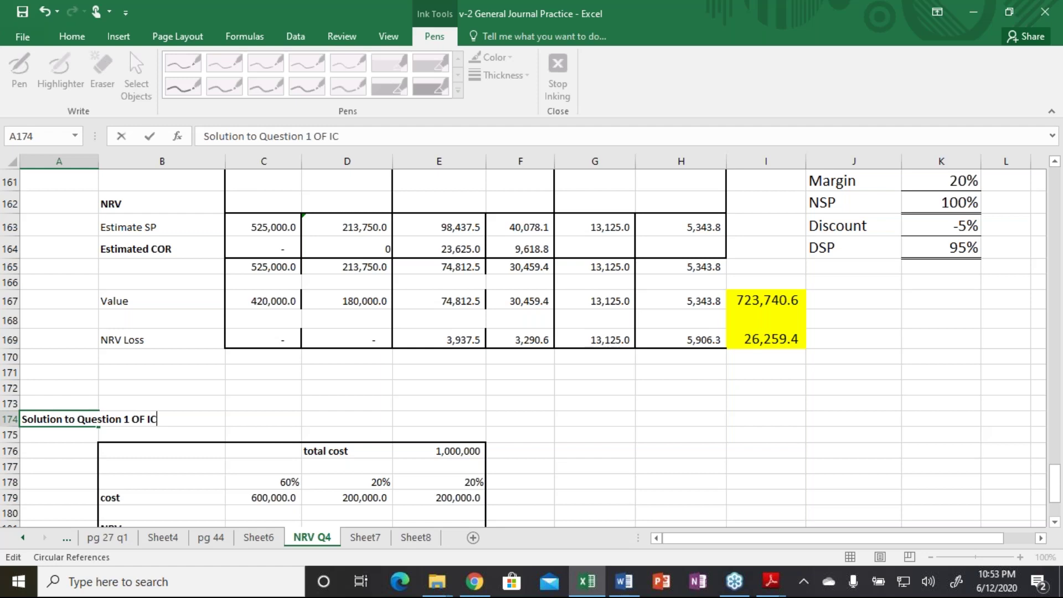
key(ctrl+Return)
Look over the pasted table's cost, NRV and value rows beneath the Question 1 heading.
key(Down)
key(Right)
key(Right)
key(Right)
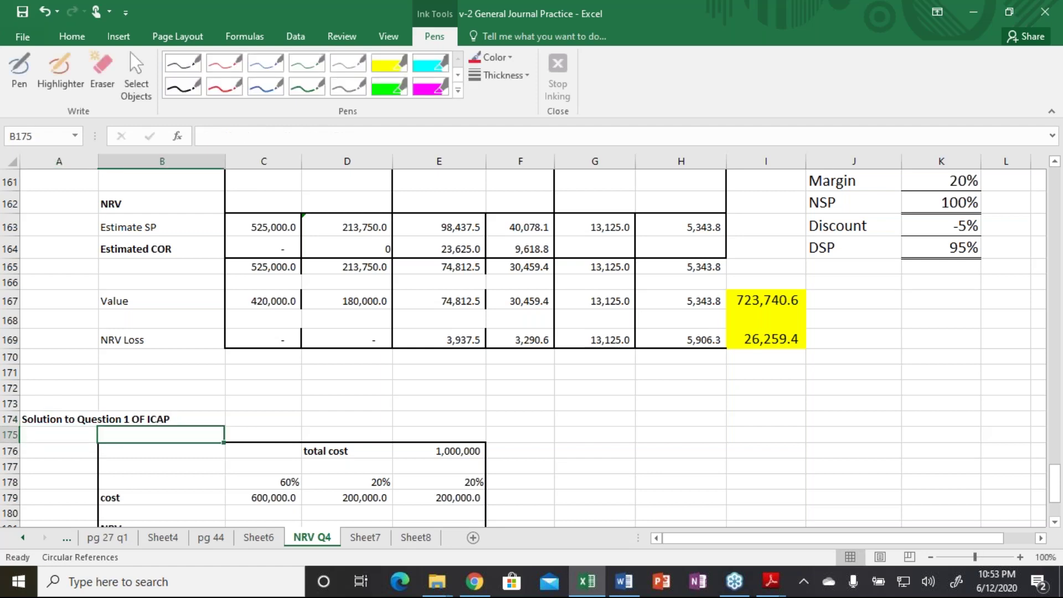
key(Down)
key(Down)
key(Down)
key(Down)
key(Down)
key(Down)
key(Down)
key(Down)
key(Down)
key(Down)
key(Down)
key(Down)
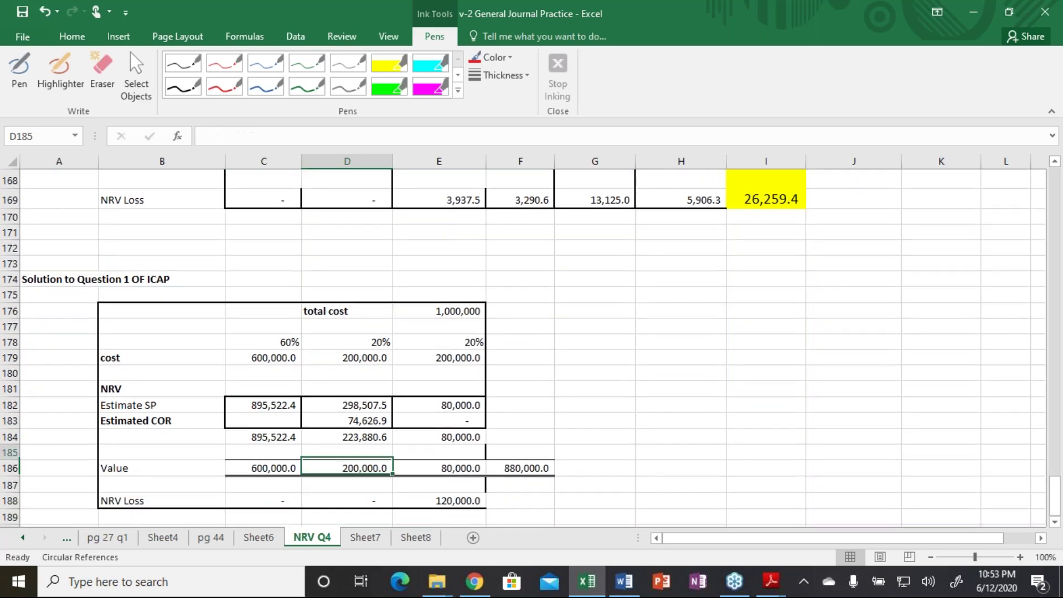
Enter 75000 as the total cost in E176 of the pasted table.
key(Up)
key(Up)
key(Up)
key(Up)
key(Up)
key(Up)
key(Up)
key(Right)
key(Up)
key(Up)
key(Up)
key(Up)
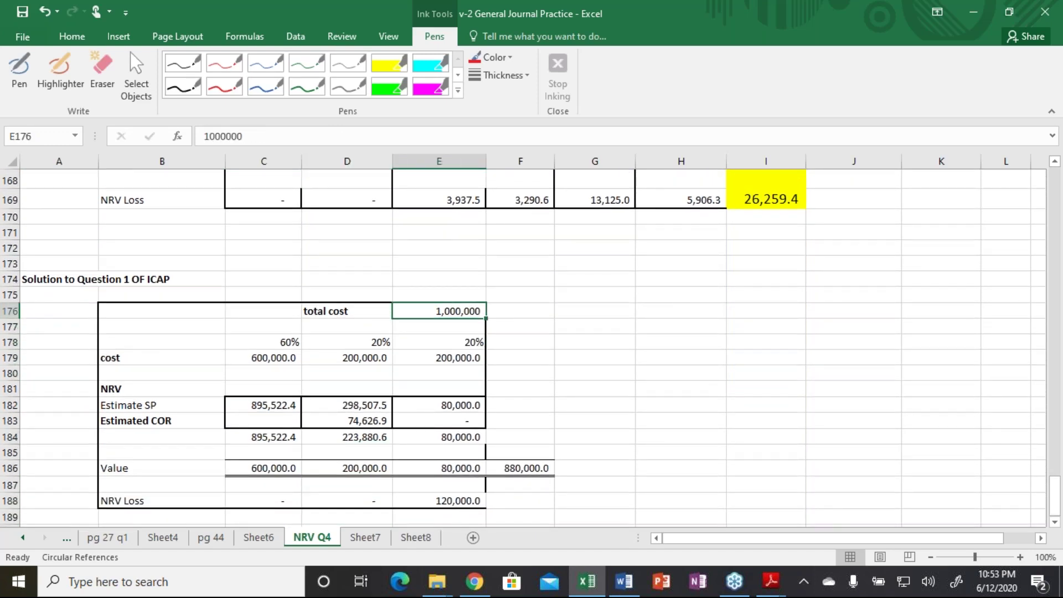
key(F2)
key(BackSpace)
key(BackSpace)
key(BackSpace)
key(BackSpace)
key(BackSpace)
key(BackSpace)
key(BackSpace)
text(75000)
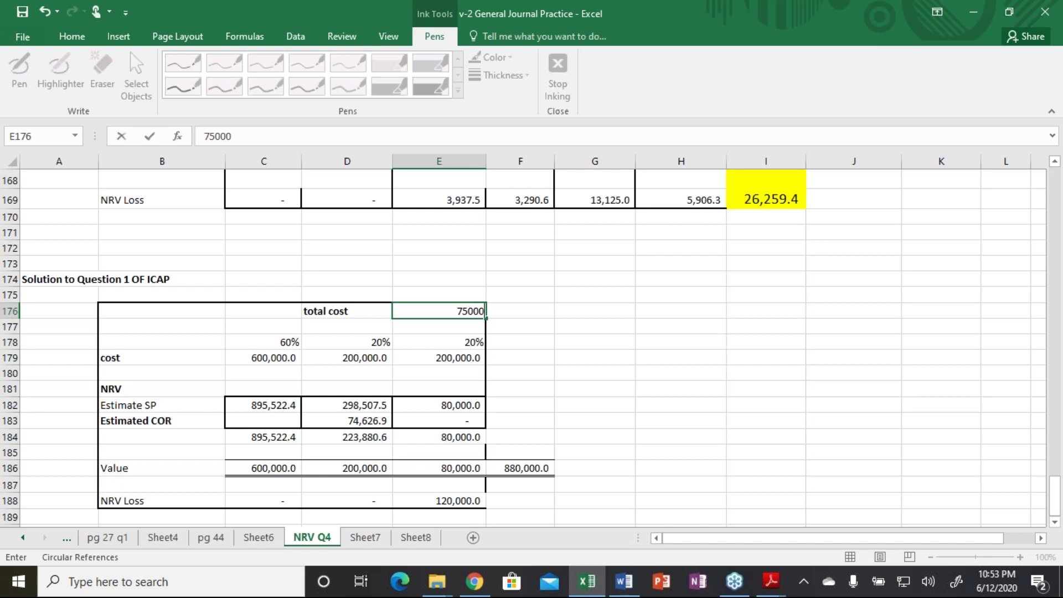
key(Return)
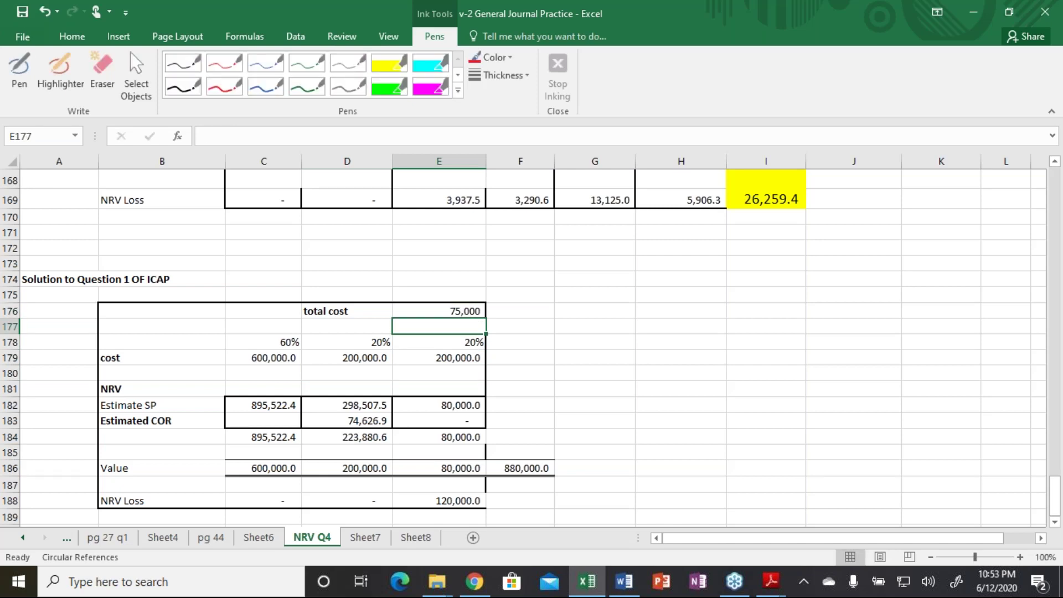
Set the total cost in E176 to 750000.
key(Up)
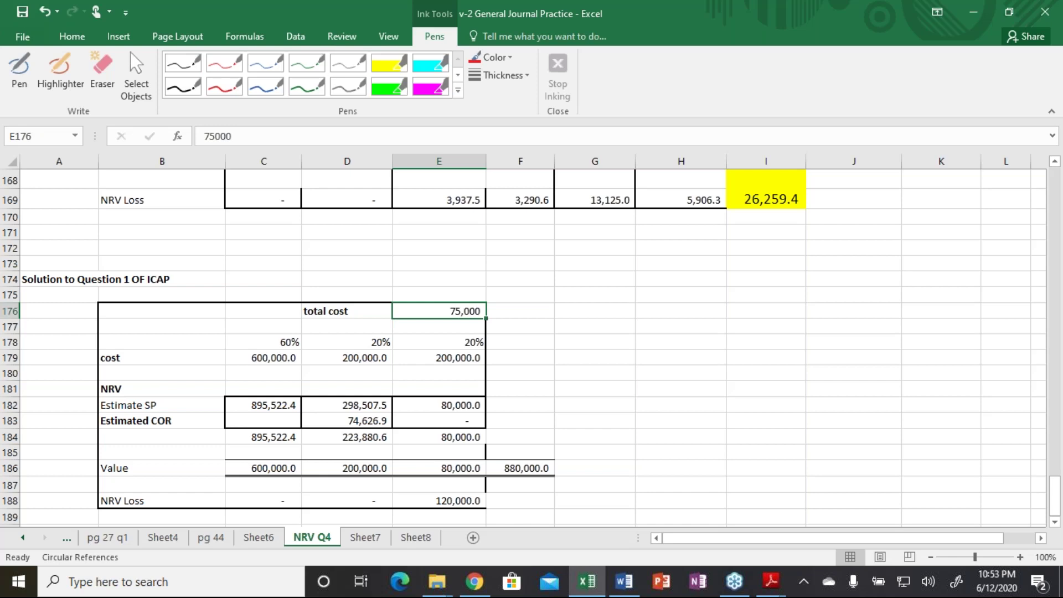
text(750000)
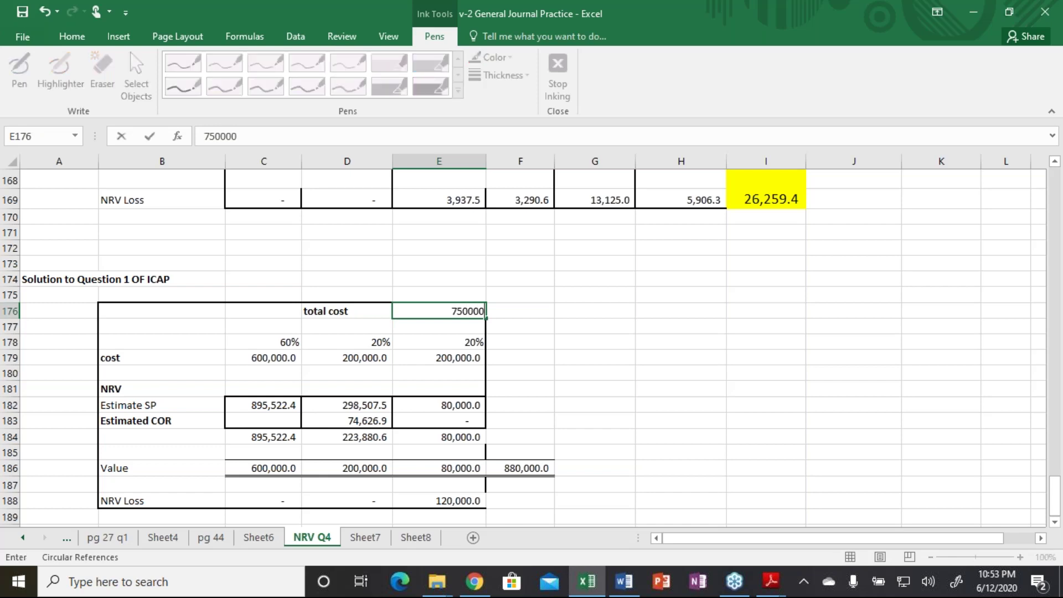
key(Return)
Set the stock percentages in C178:E178 to 80%, 15% and 5%.
key(Down)
key(Left)
key(Left)
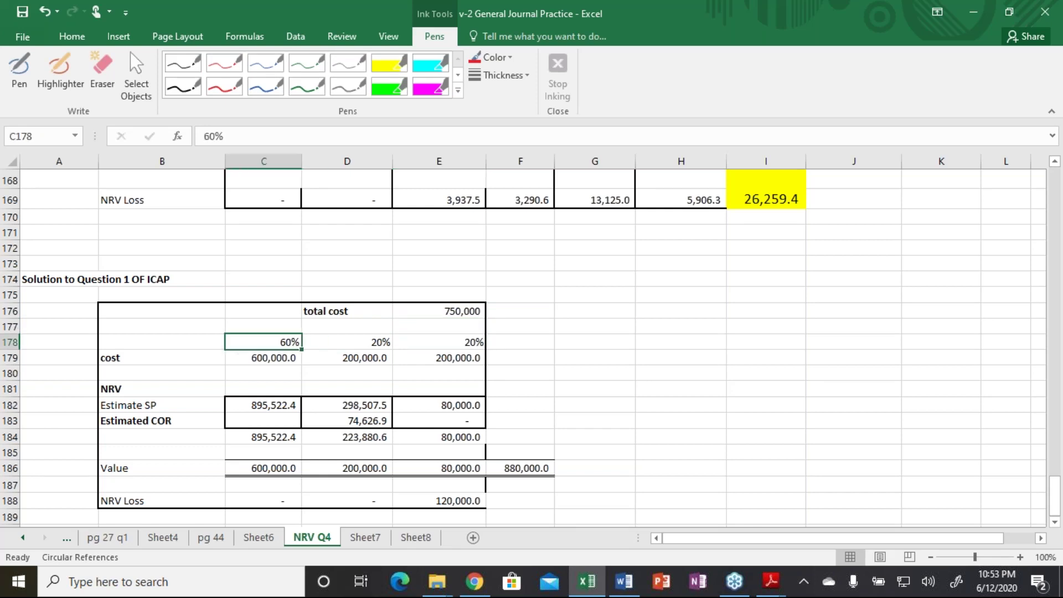
text(80)
key(Tab)
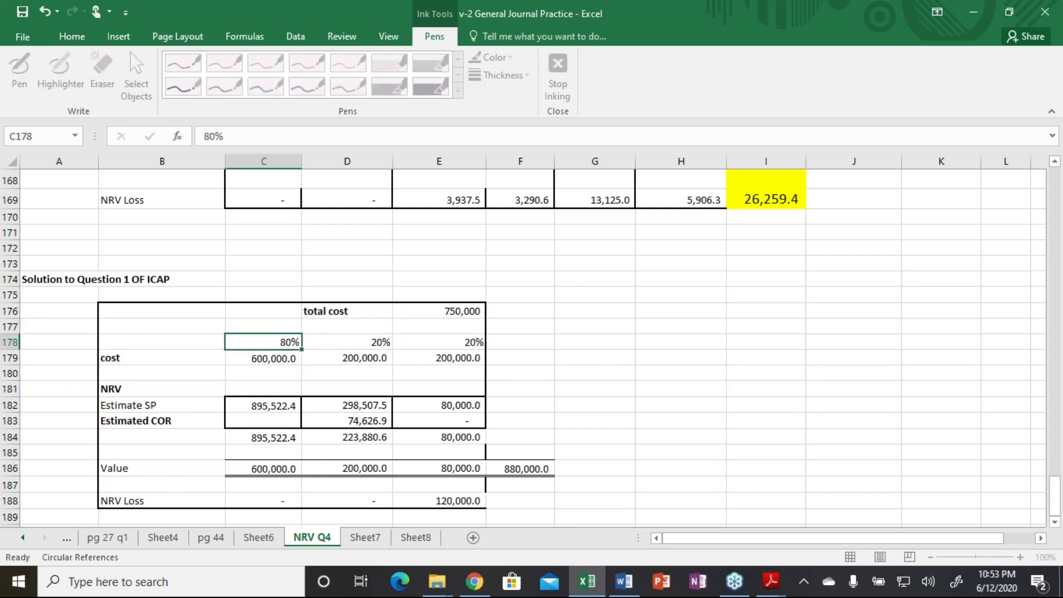
text(15)
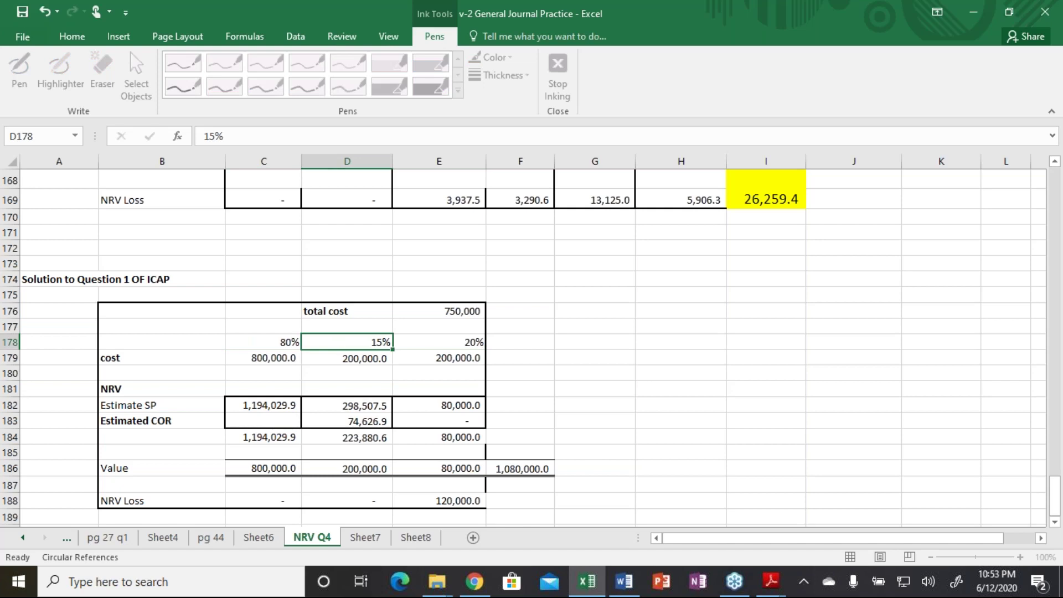
key(Tab)
text(5)
key(Return)
Edit the cost formula in C179 to reference the new table's total cost, making it =C178*$E$176.
key(Left)
key(Left)
key(Left)
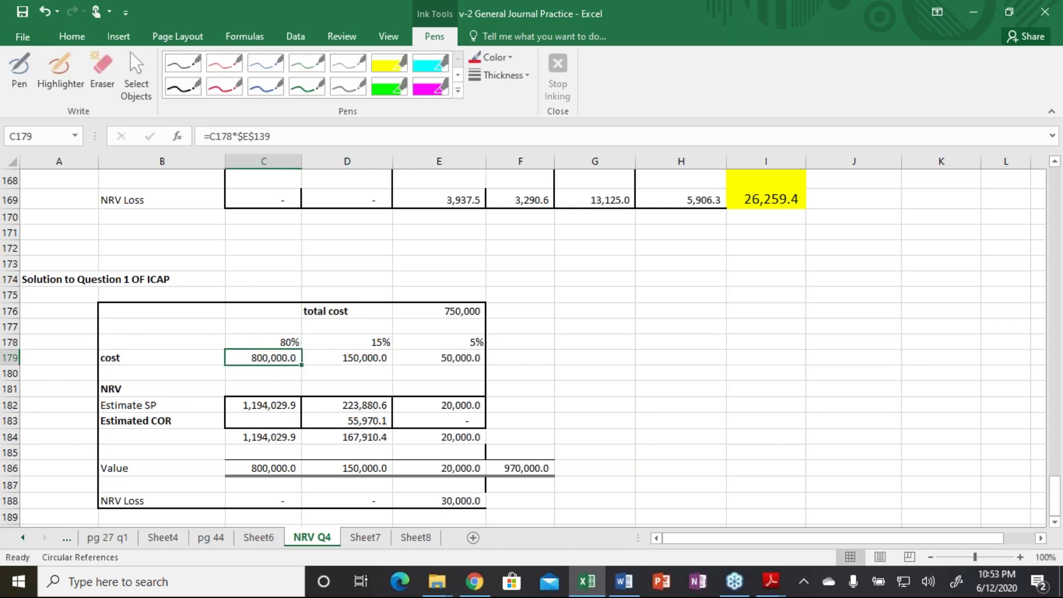
key(Right)
key(Right)
key(Left)
key(F2)
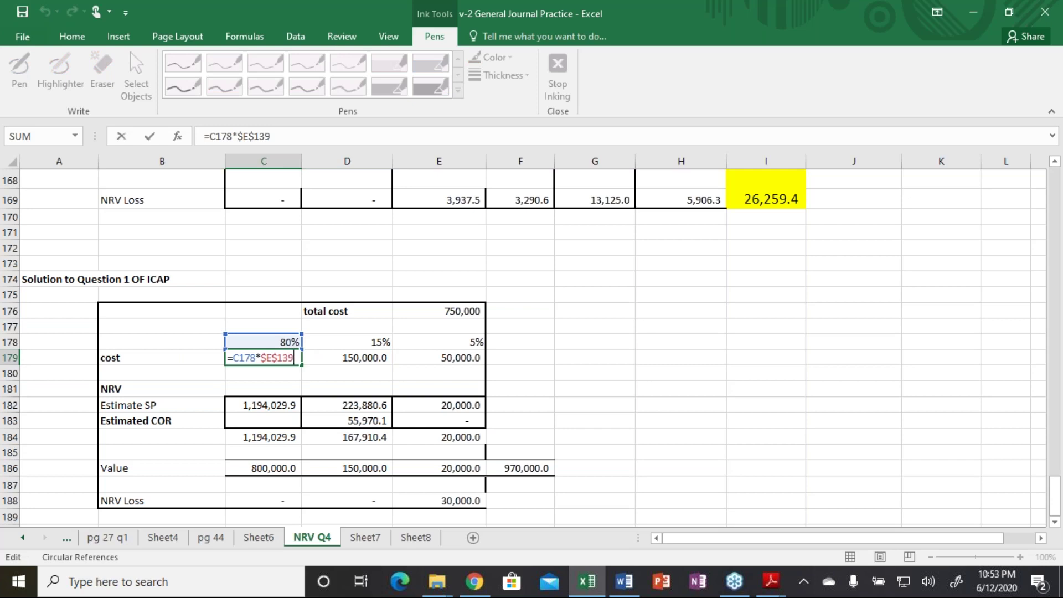
key(shift+Left)
key(shift+Left)
key(shift+Left)
key(shift+Left)
key(shift+Left)
key(shift+Left)
key(BackSpace)
key(Up)
key(Up)
key(Up)
key(Right)
key(Right)
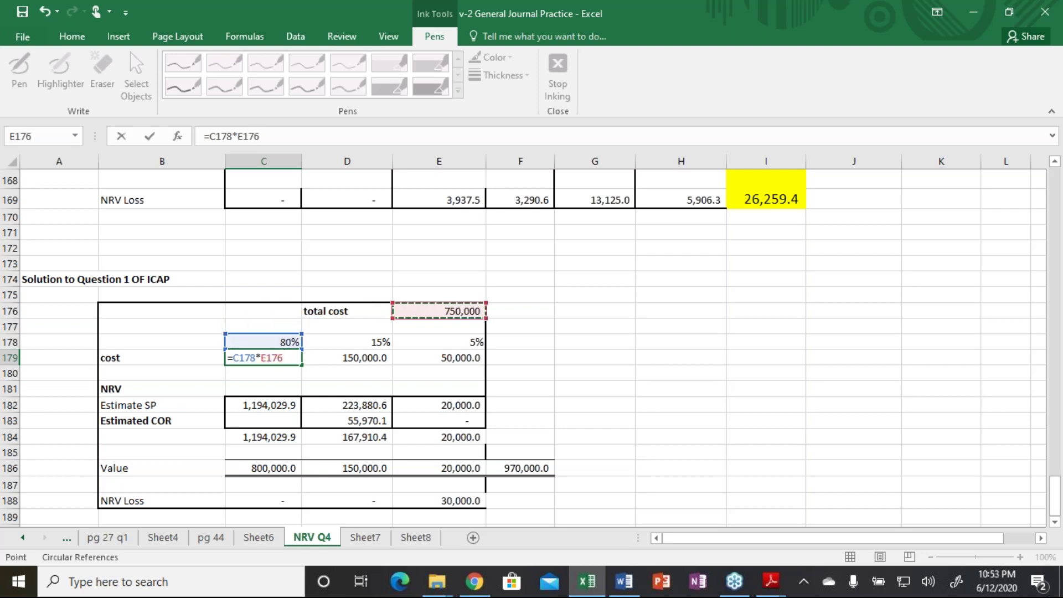
key(F4)
key(Return)
key(Up)
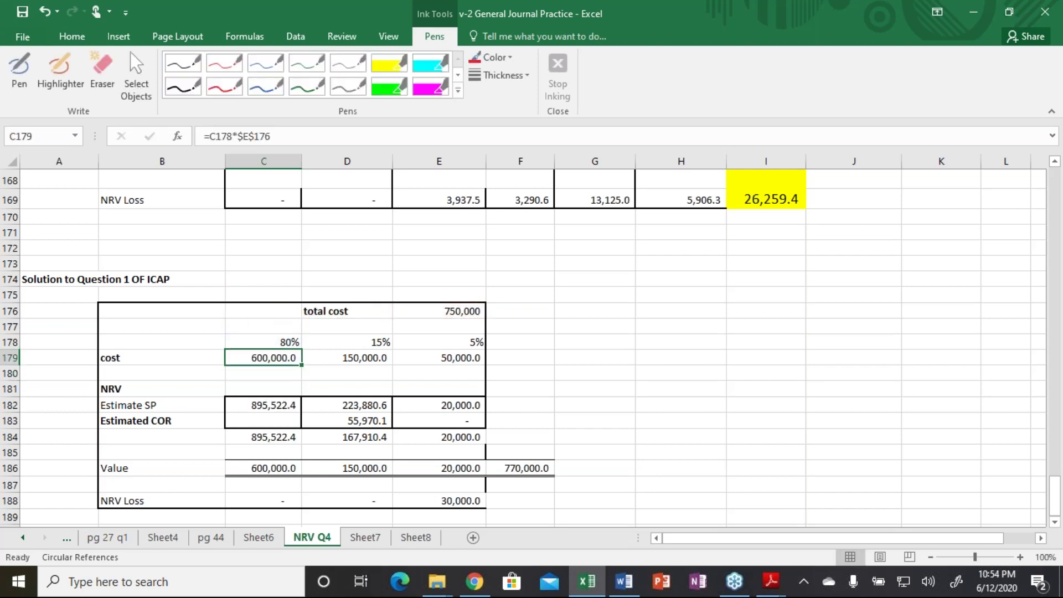
Copy the cost formula from C179 into D179:E179 and select the whole cost row, C179:E179.
key(ctrl+c)
key(Right)
key(shift+Right)
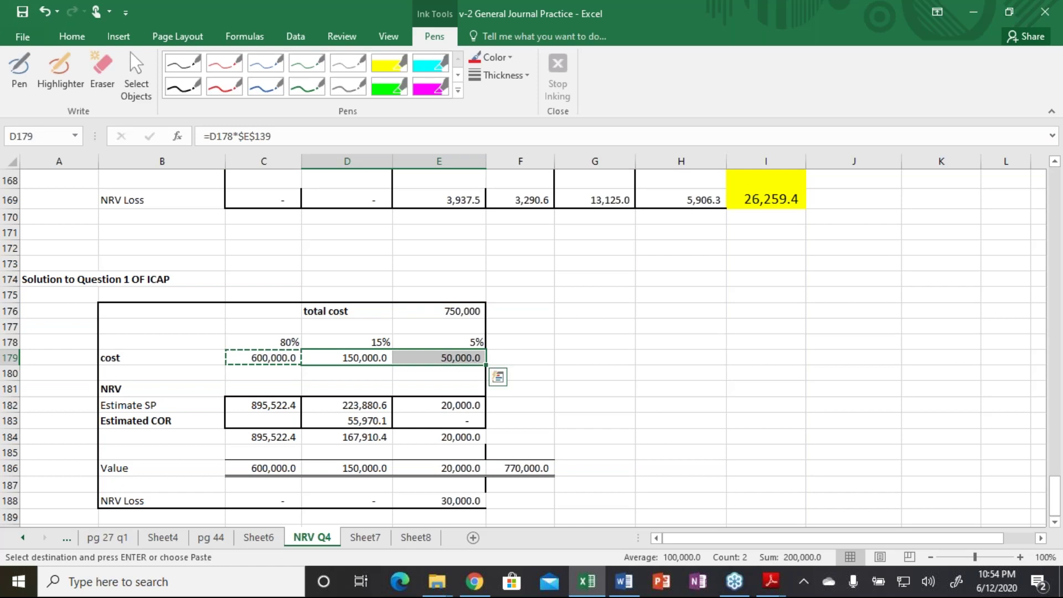
key(ctrl+v)
key(Escape)
key(Left)
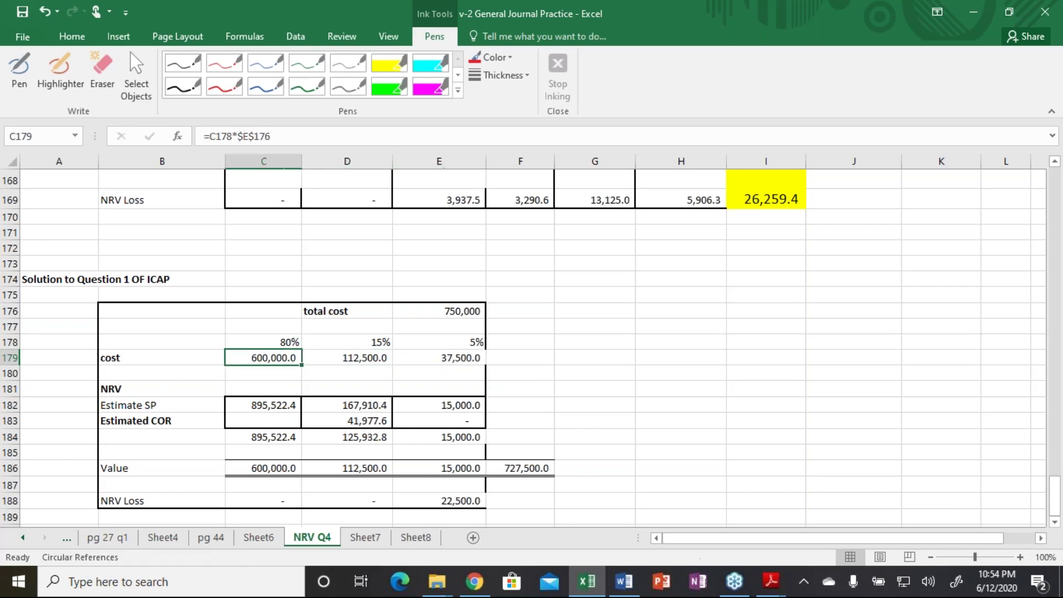
key(shift+Right)
key(shift+Right)
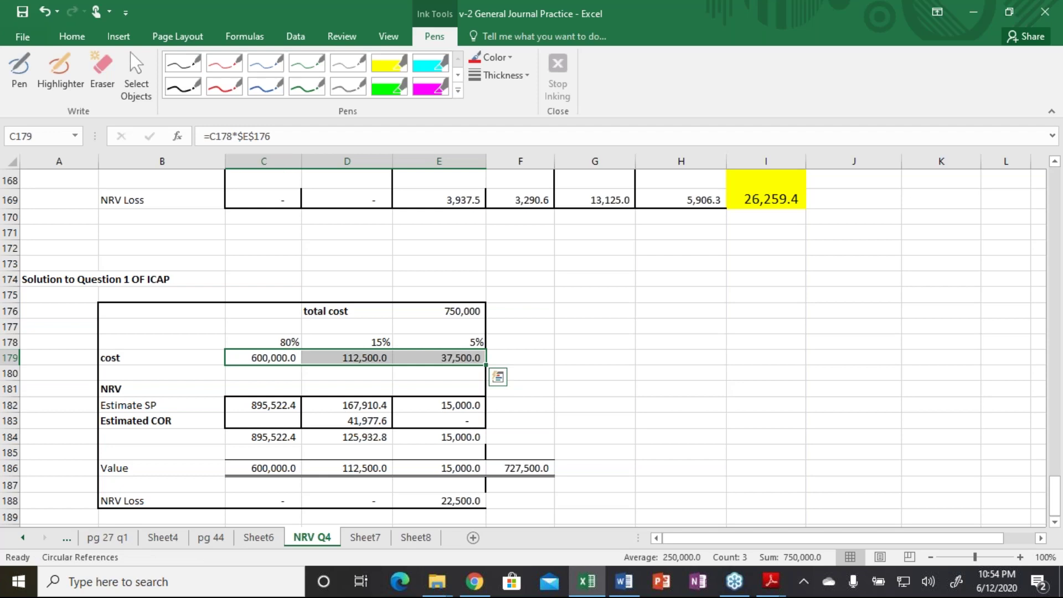
Review the total cost in E176 and the cost formulas in C179 and E179.
key(Up)
key(Up)
key(Up)
key(Right)
key(Right)
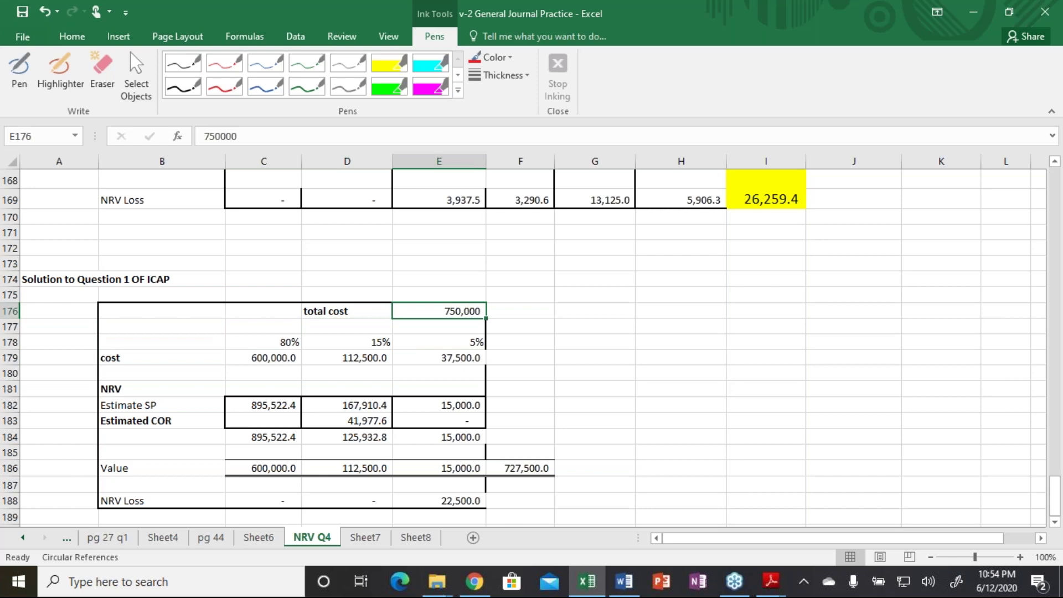
key(Left)
key(Left)
key(Down)
key(Down)
key(Down)
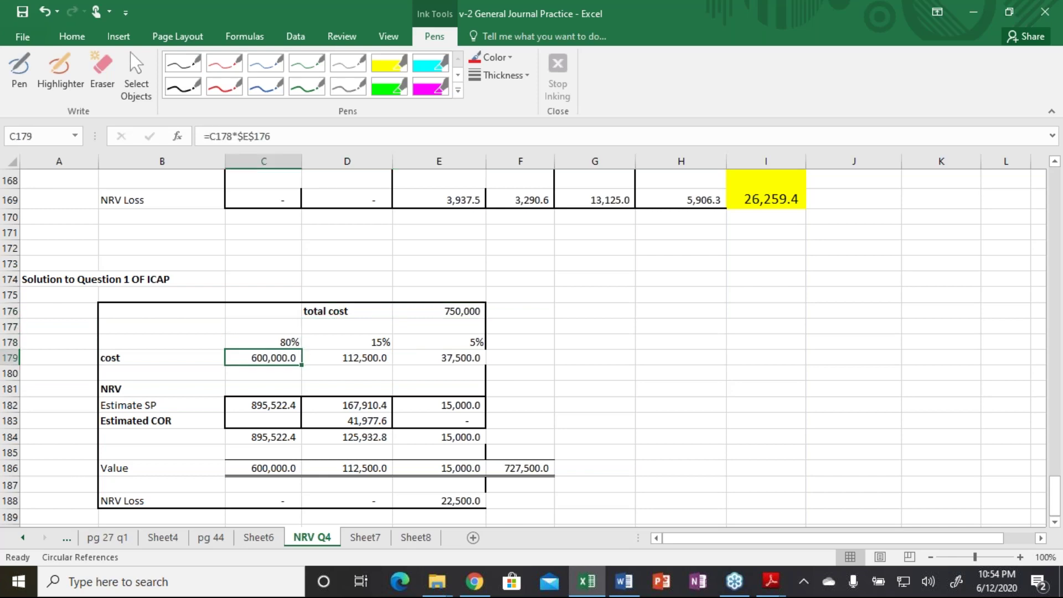
key(Right)
key(Right)
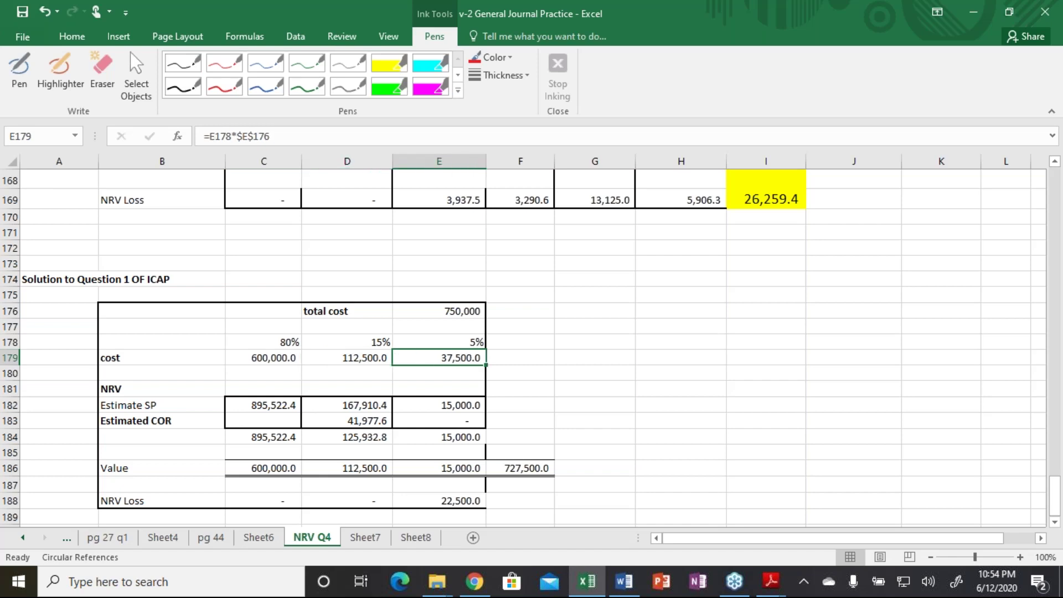
Edit the estimated selling price formula in C182 to divide by 75, making it =C179/75*100.
key(Left)
key(Left)
key(Down)
key(Down)
key(Down)
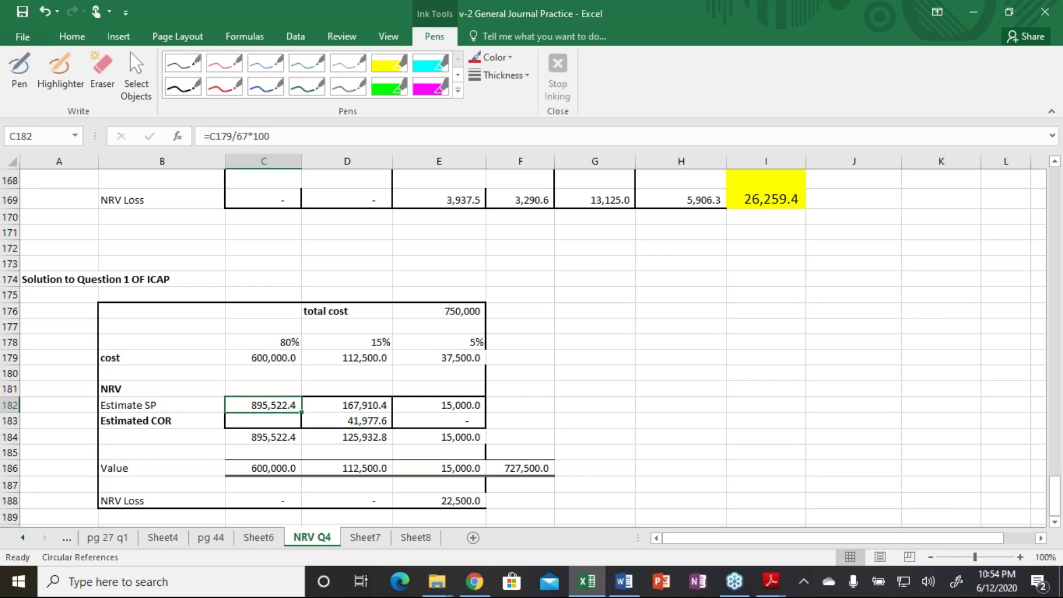
key(F2)
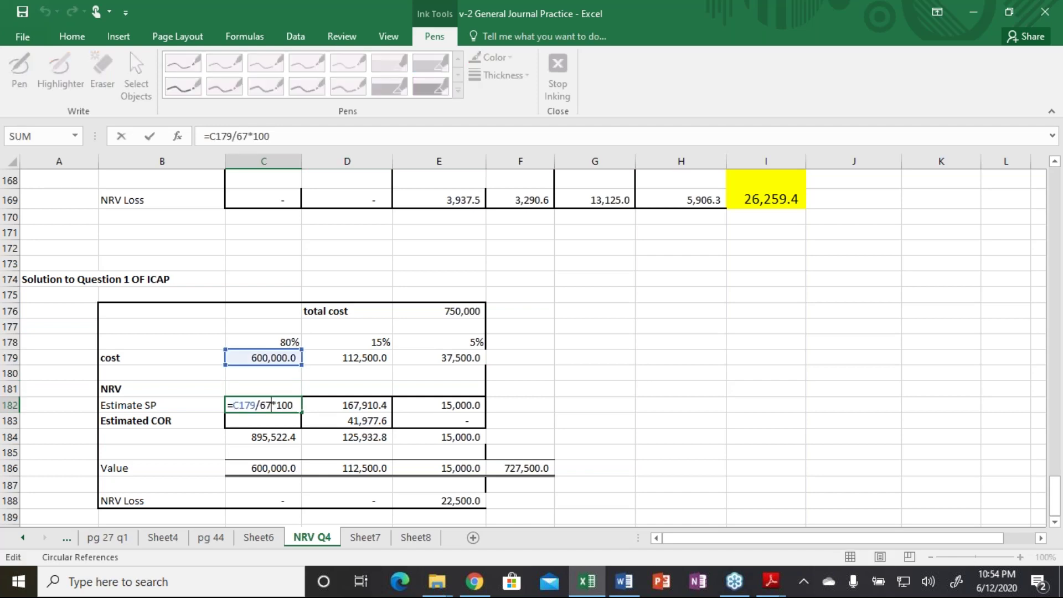
key(BackSpace)
key(BackSpace)
text(25)
key(BackSpace)
key(BackSpace)
text(75)
key(Return)
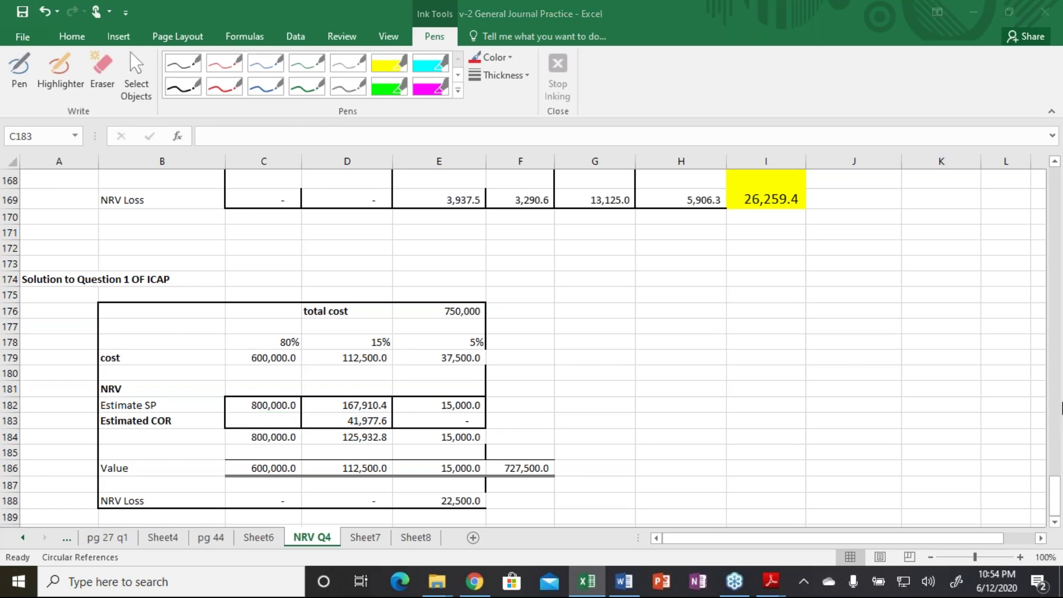
Check the 80% column's net realisable value in C184 and its Value in C186.
click(273, 421)
click(263, 436)
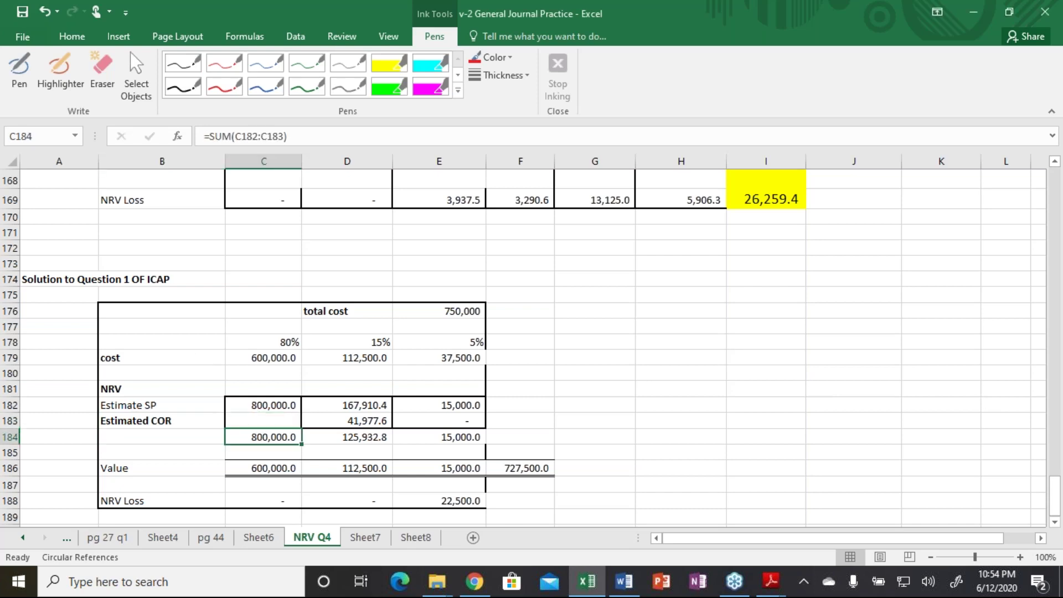
click(263, 467)
click(263, 452)
click(263, 468)
key(Left)
key(Right)
key(Down)
key(Down)
key(Down)
key(Down)
key(Down)
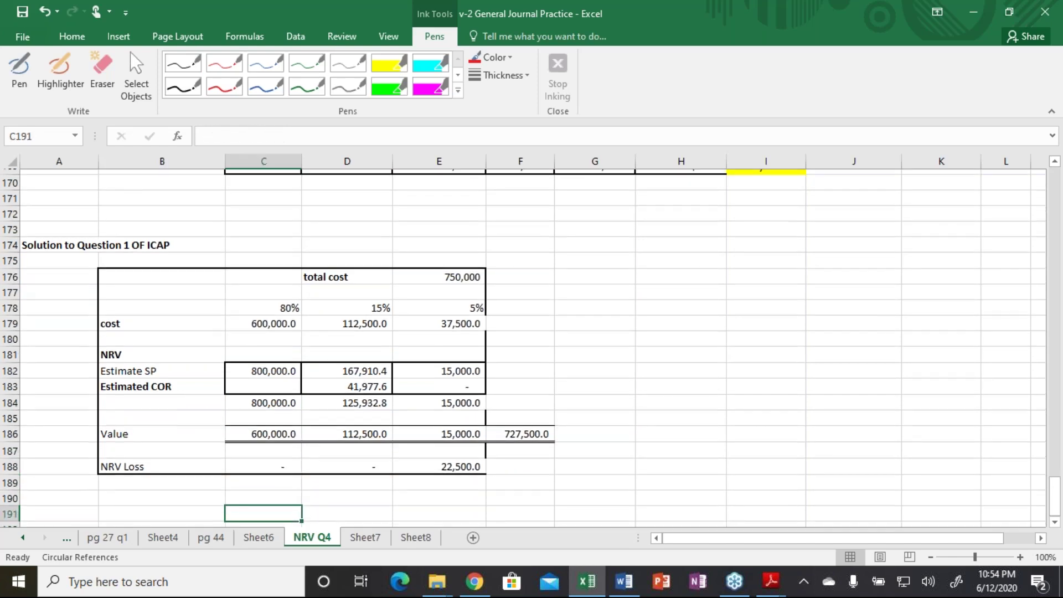
Fill the 80% stock column, C178:C188, with the standard green colour.
key(Up)
key(Up)
key(Up)
key(Up)
key(Up)
key(Up)
key(Up)
key(Up)
key(Up)
key(Up)
key(Up)
key(Up)
key(Up)
key(Up)
key(Down)
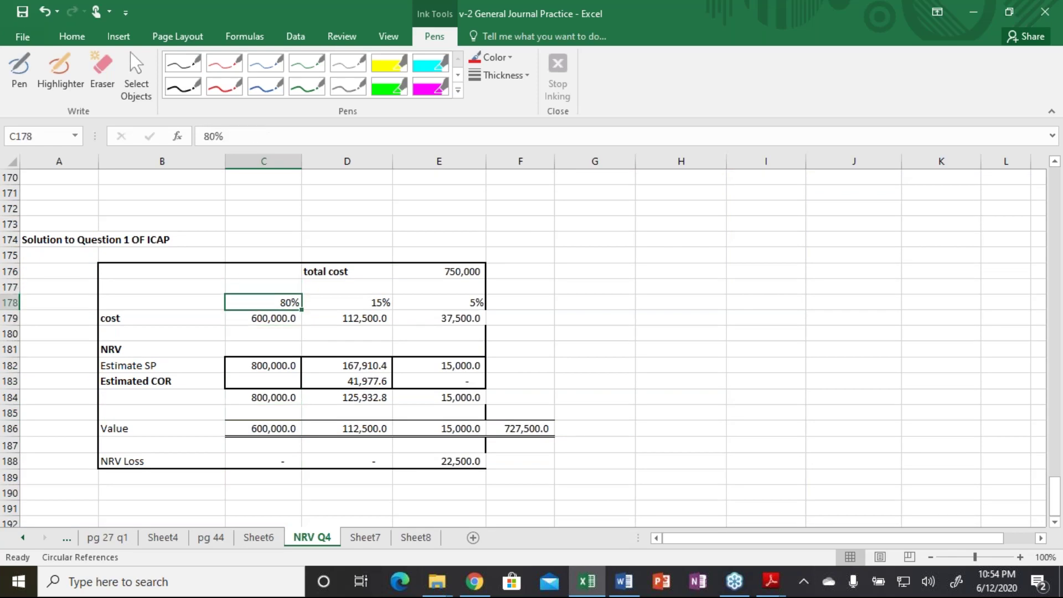
key(shift+Down)
key(shift+Down)
key(shift+Down)
key(shift+Down)
key(shift+Down)
key(shift+Down)
key(shift+Down)
key(shift+Down)
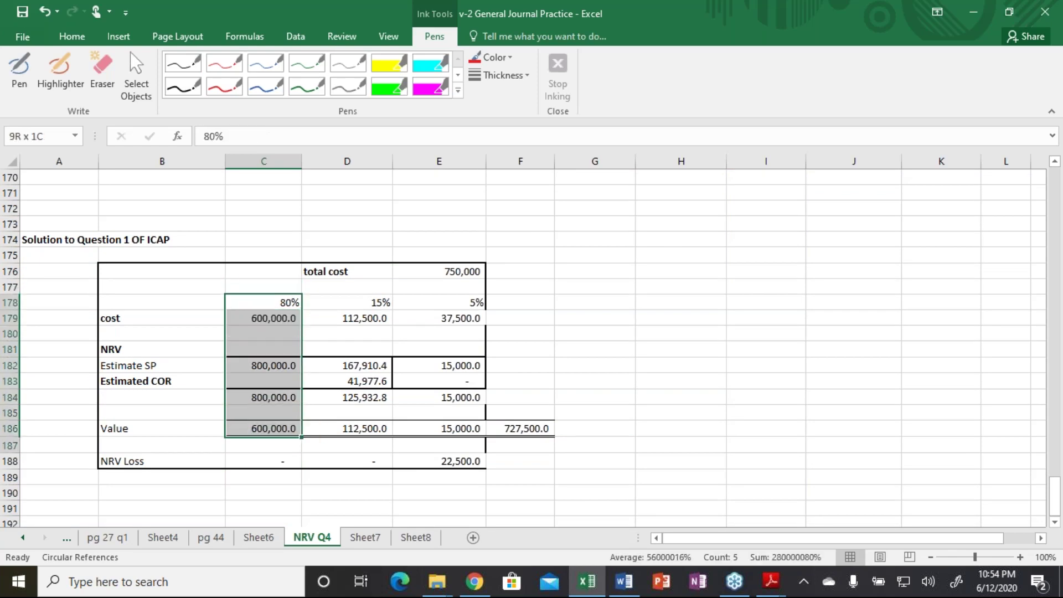
key(shift+Down)
key(shift+Down)
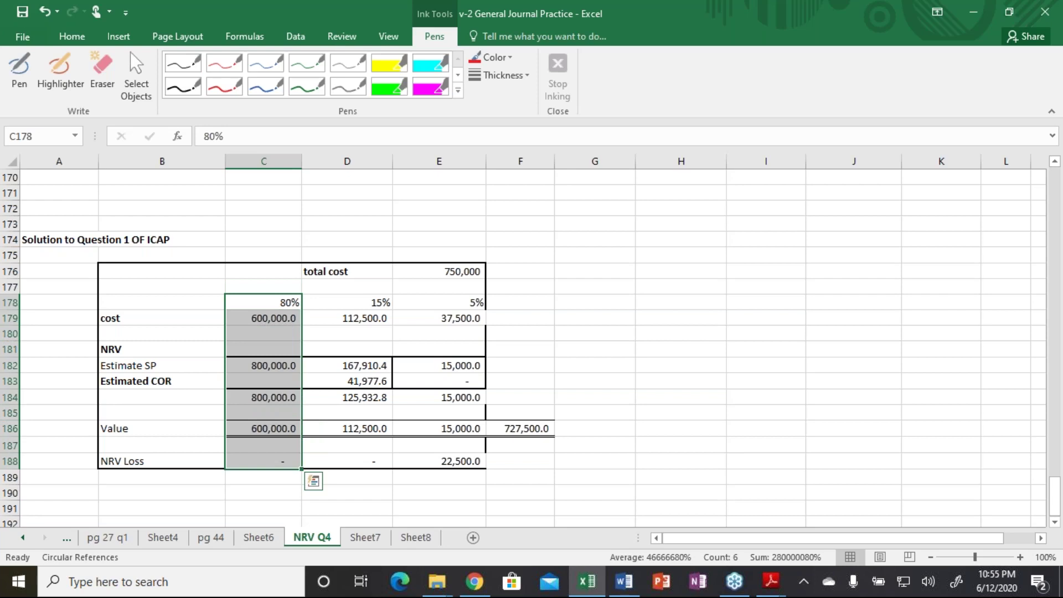
key(alt)
key(h)
key(h)
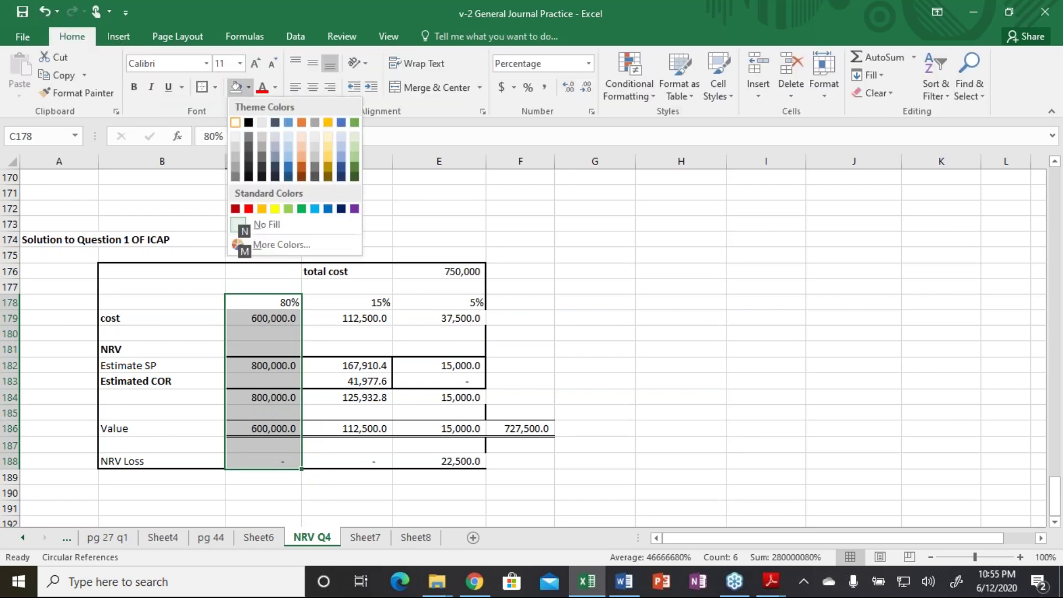
key(Up)
key(Up)
key(Down)
key(Return)
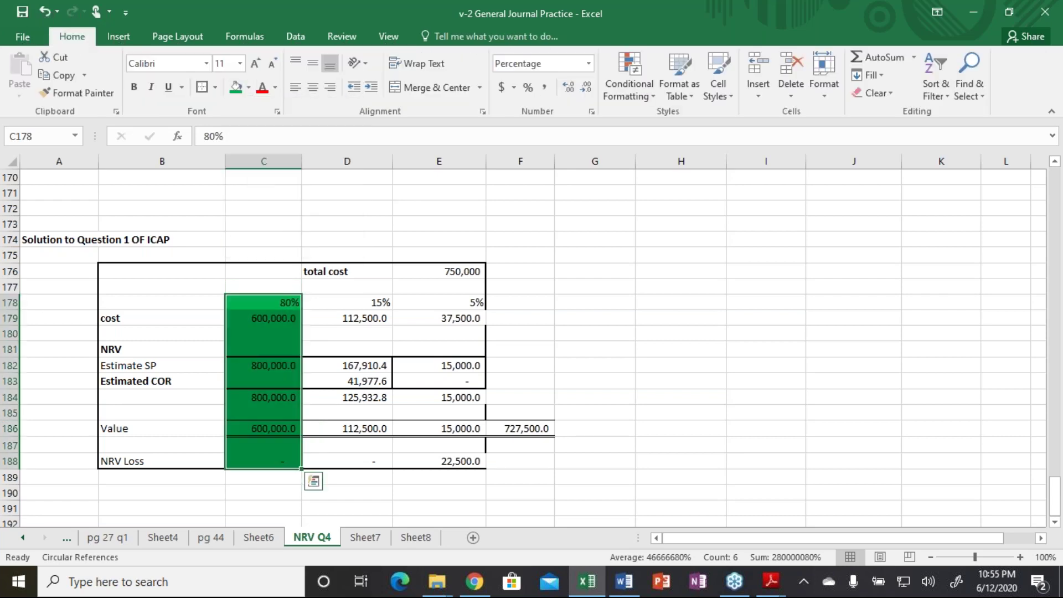
Edit the estimated selling price formula in D182 to divide by 75, making it =D179/75*100.
key(Right)
key(Right)
key(Left)
key(Down)
key(Down)
key(Down)
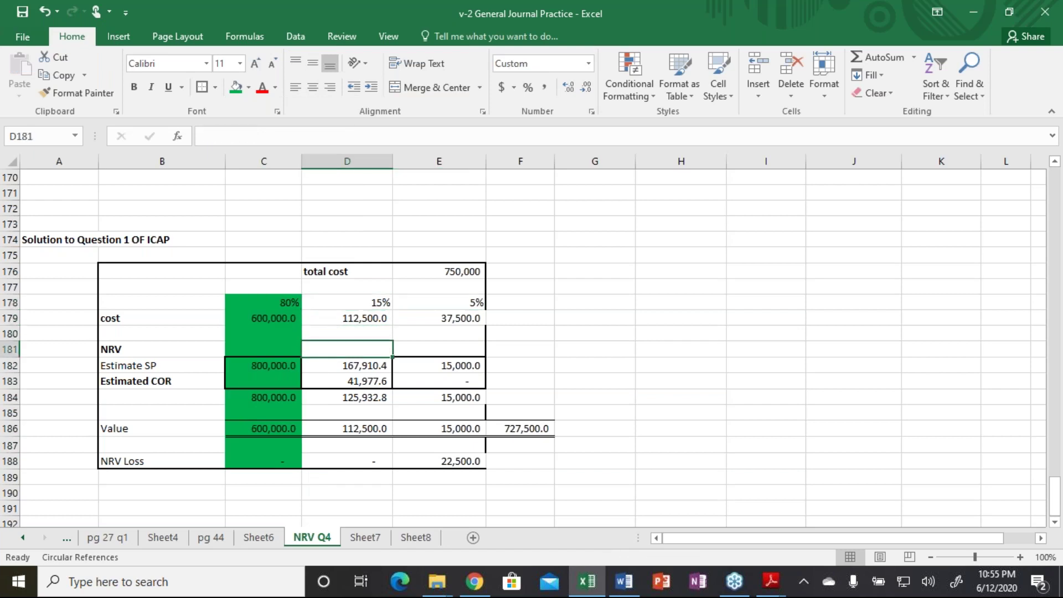
key(Up)
key(Up)
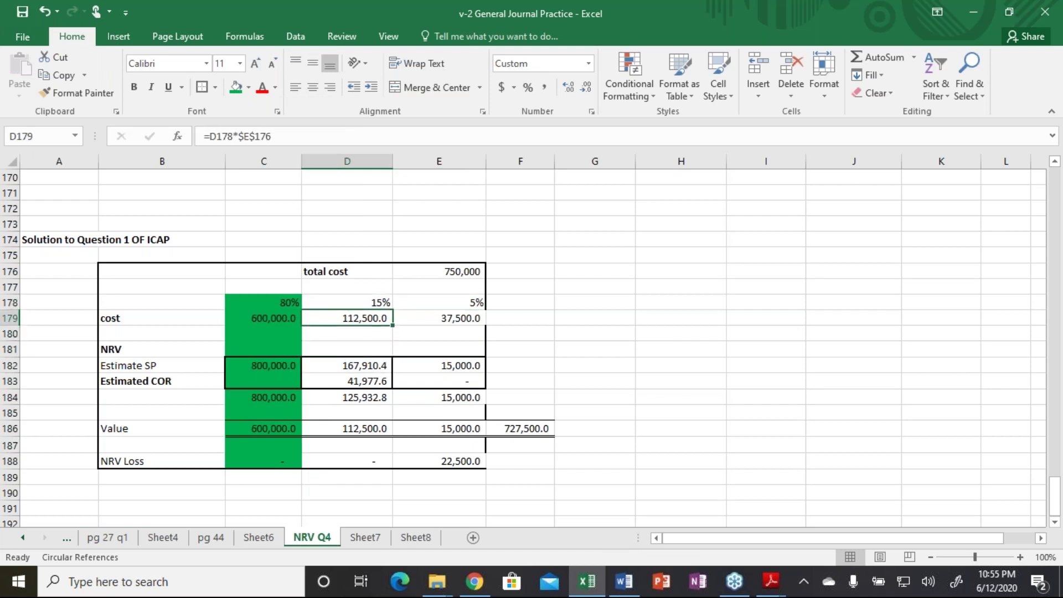
key(Right)
key(Up)
key(Left)
key(Down)
key(Down)
key(Down)
key(Down)
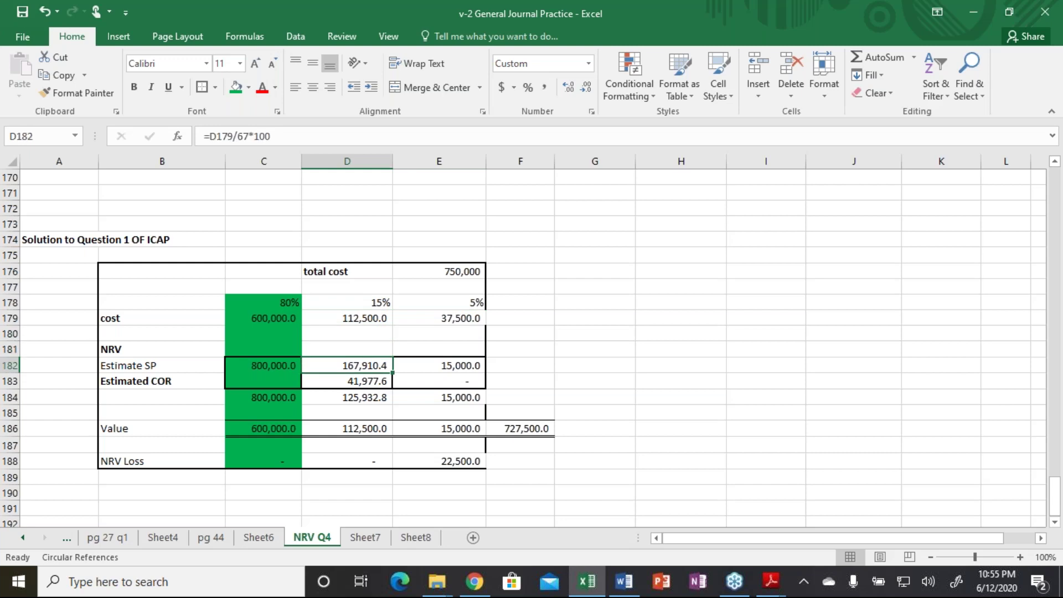
key(F2)
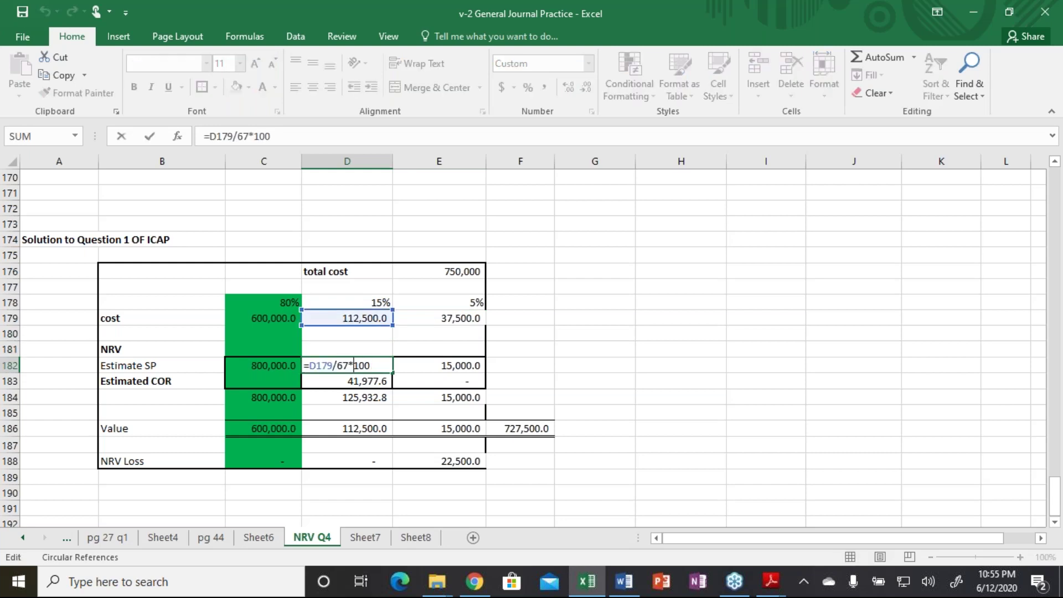
key(BackSpace)
key(BackSpace)
text(25)
key(BackSpace)
key(BackSpace)
text(75)
key(ctrl+Return)
key(Return)
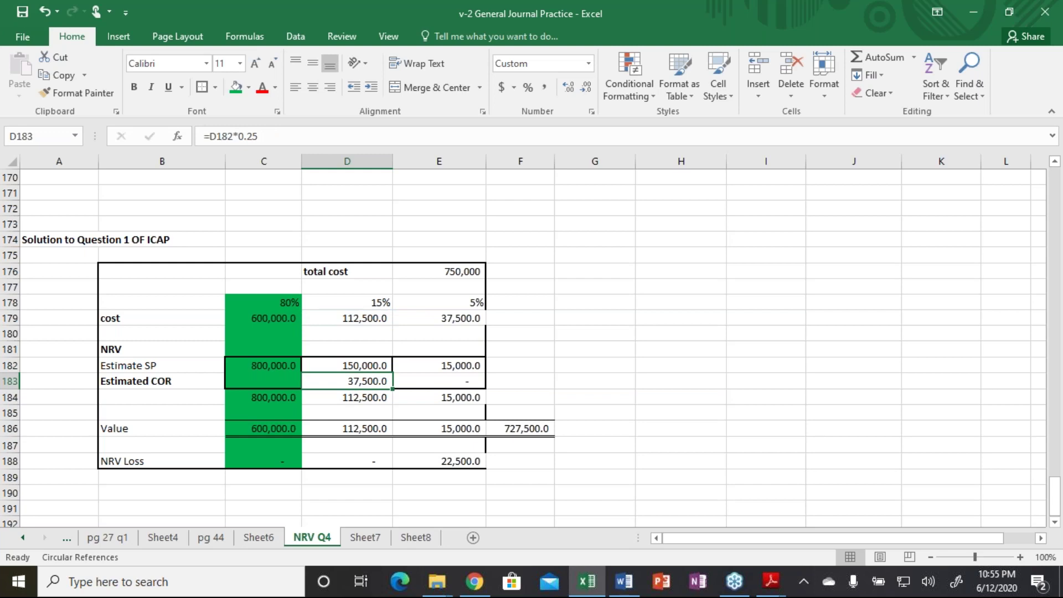
Change the estimated COR formula in D183 to 15% of the selling price, =D182*0.15, and recheck it.
key(Up)
key(Down)
key(F2)
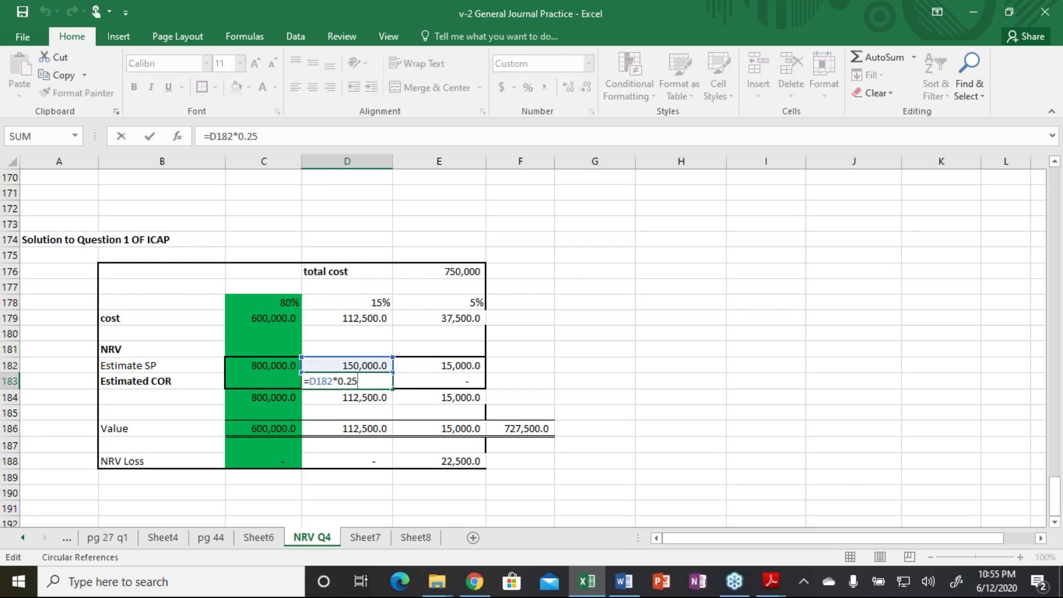
key(BackSpace)
key(BackSpace)
text(15)
key(Return)
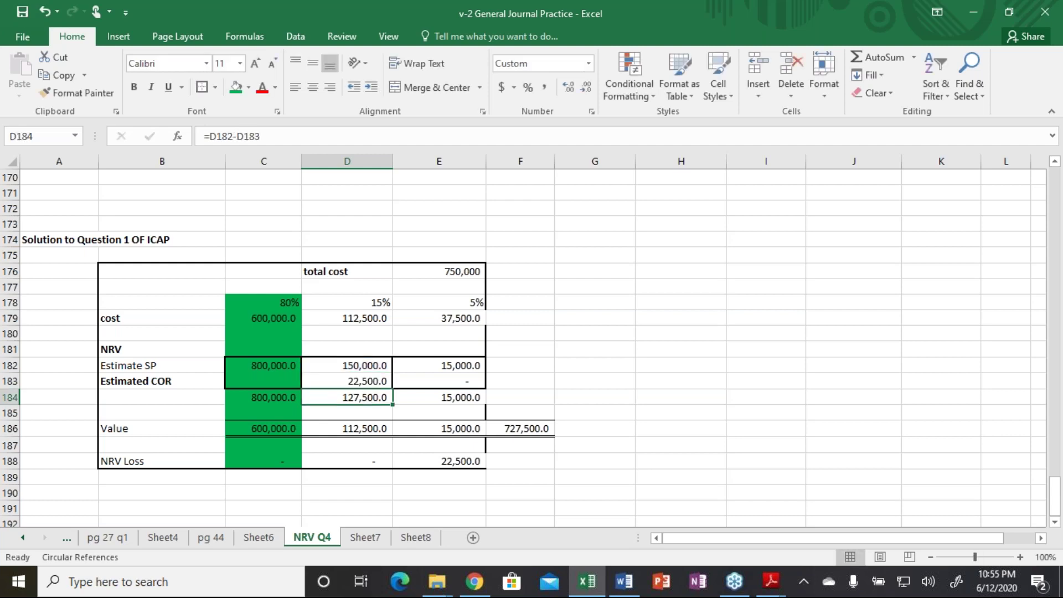
click(347, 381)
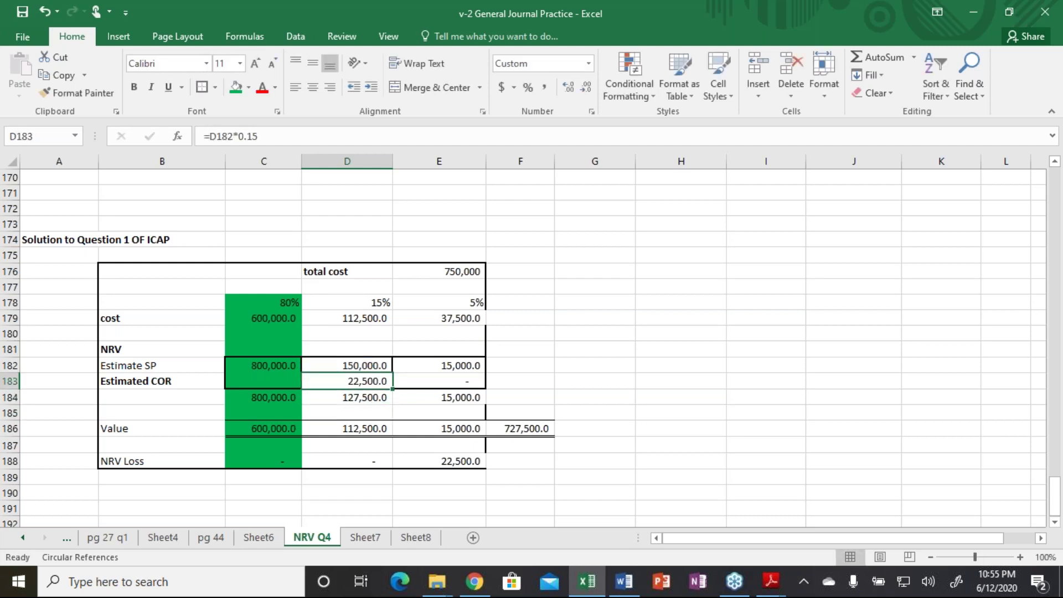
key(F2)
key(Return)
key(Down)
key(Down)
key(Down)
key(Down)
key(Down)
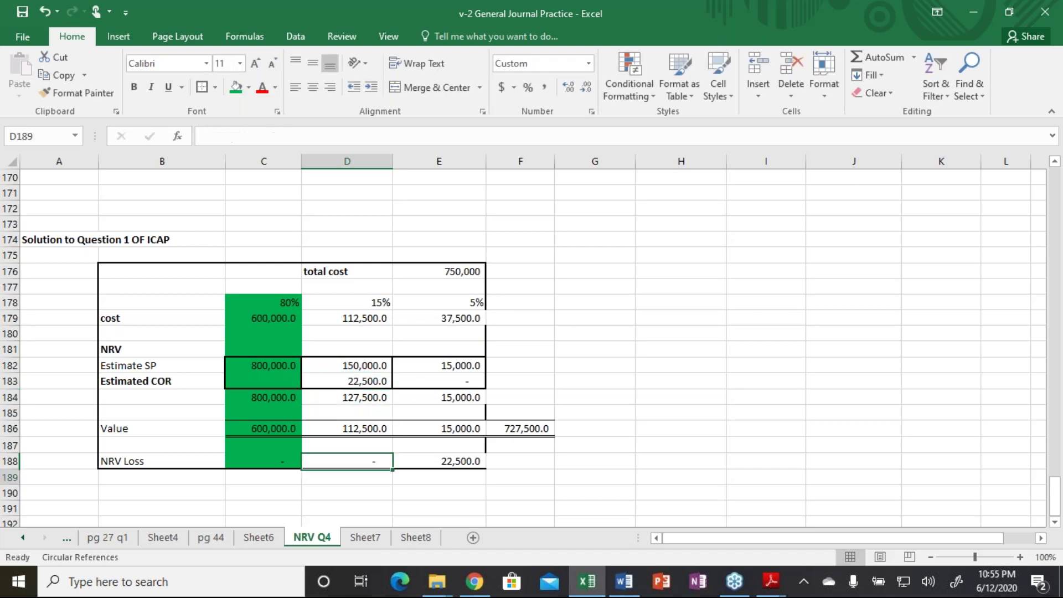
key(Down)
key(Down)
key(Down)
key(Down)
key(Down)
key(Down)
key(Down)
key(Down)
key(Down)
key(Down)
key(Down)
key(Down)
key(Up)
key(Up)
key(Up)
key(Up)
key(Up)
key(Up)
key(Up)
key(Up)
key(Up)
key(Up)
key(Up)
key(Up)
key(Up)
key(Up)
key(Up)
key(Up)
key(Up)
key(Up)
key(Up)
key(Up)
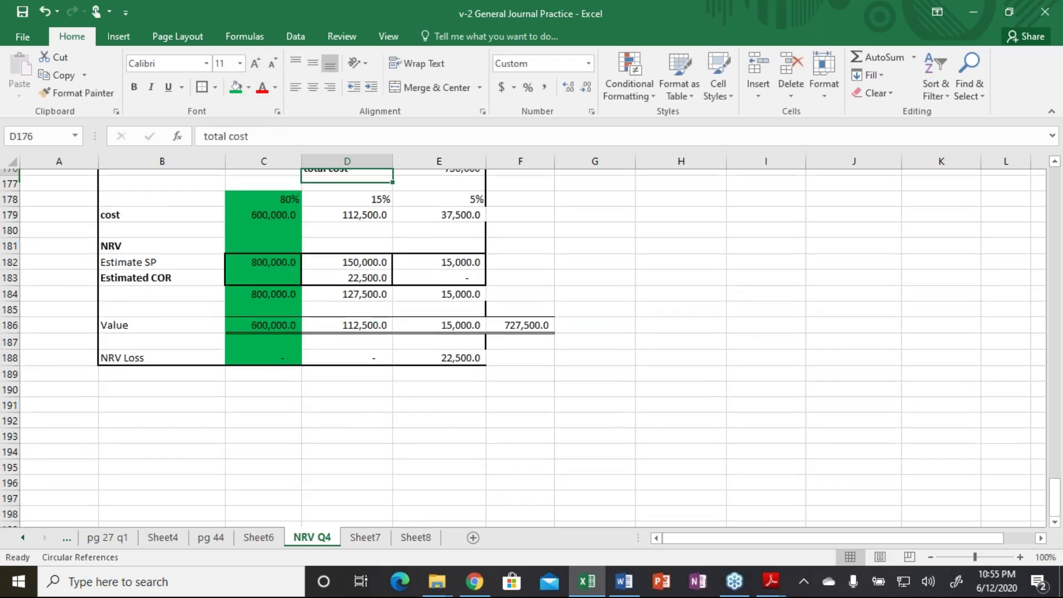
Copy the highlighted Assumption note about selling cost in B153:G154.
key(Up)
key(Up)
key(Up)
key(Up)
key(Up)
key(Up)
key(Up)
key(Up)
key(Down)
key(Down)
key(Down)
key(Down)
key(Down)
key(Down)
key(Down)
key(Down)
key(Down)
key(Down)
key(Down)
key(Down)
key(Down)
key(Down)
key(Up)
key(Up)
key(Up)
key(Up)
key(Up)
key(Up)
key(Up)
key(Up)
key(Up)
key(Up)
key(Up)
key(Up)
key(Up)
key(Up)
key(Up)
key(Up)
key(Up)
key(Up)
key(Up)
key(Up)
key(Left)
key(Left)
key(Up)
key(Up)
key(Up)
key(Up)
key(Up)
key(Up)
key(Up)
key(shift+Down)
key(shift+Right)
key(shift+Right)
key(shift+Right)
key(shift+Right)
key(shift+Right)
key(ctrl+c)
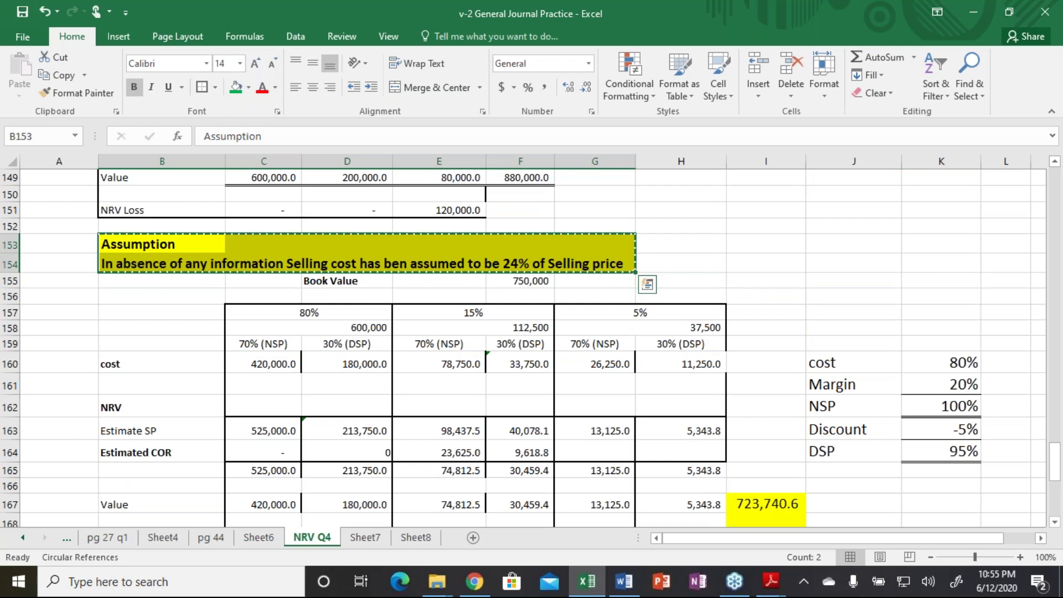
Paste the copied Assumption note at B190, below the Question 1 solution table.
key(Page_Down)
scroll(523, 343, down, 5)
scroll(523, 343, up, 6)
key(Down)
key(Down)
key(Down)
key(Down)
key(Down)
key(Down)
key(Down)
key(Down)
key(Down)
key(Down)
key(Down)
key(Down)
key(Down)
key(Down)
key(Down)
key(Down)
key(Down)
key(Down)
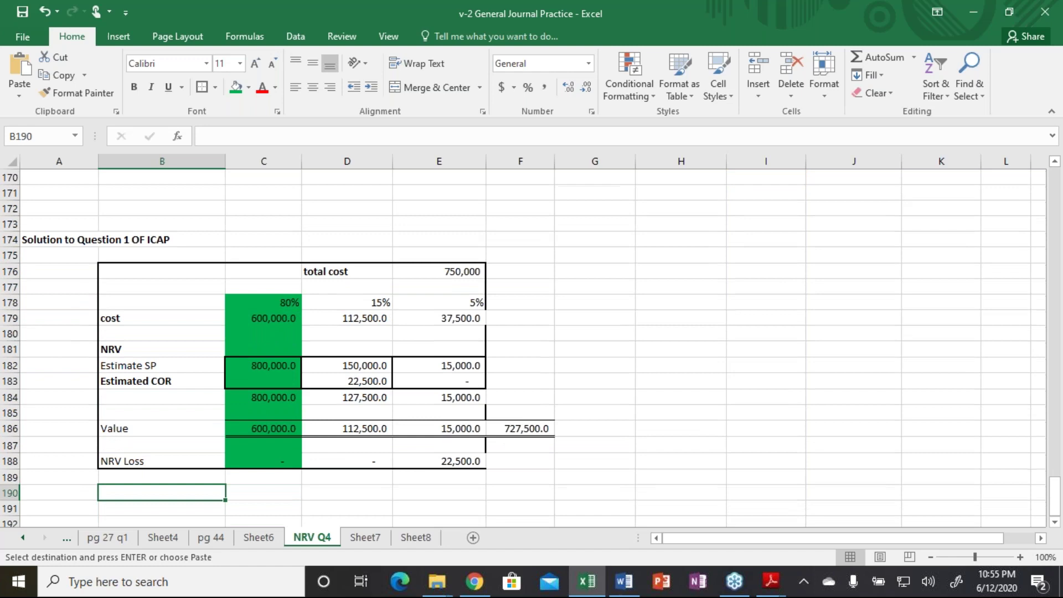
key(ctrl+v)
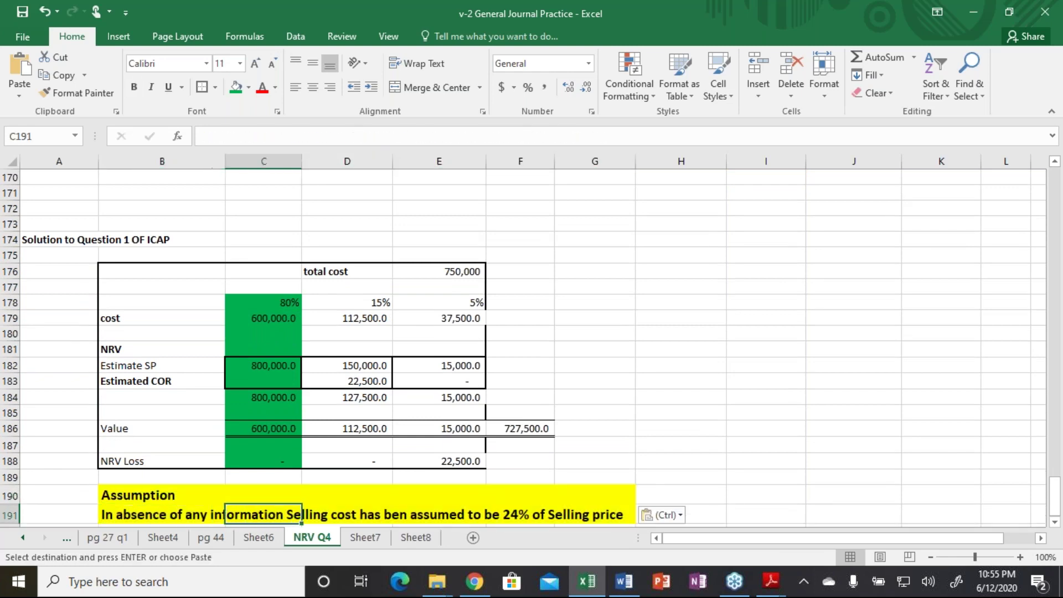
Change the percentage in the pasted assumption text in B191 to 15% of Selling price.
double_click(624, 514)
key(Left)
key(Left)
key(Left)
key(Left)
key(Left)
key(Left)
key(Left)
key(Left)
key(Left)
key(Left)
key(Left)
key(Left)
key(Left)
key(Left)
key(Left)
key(Left)
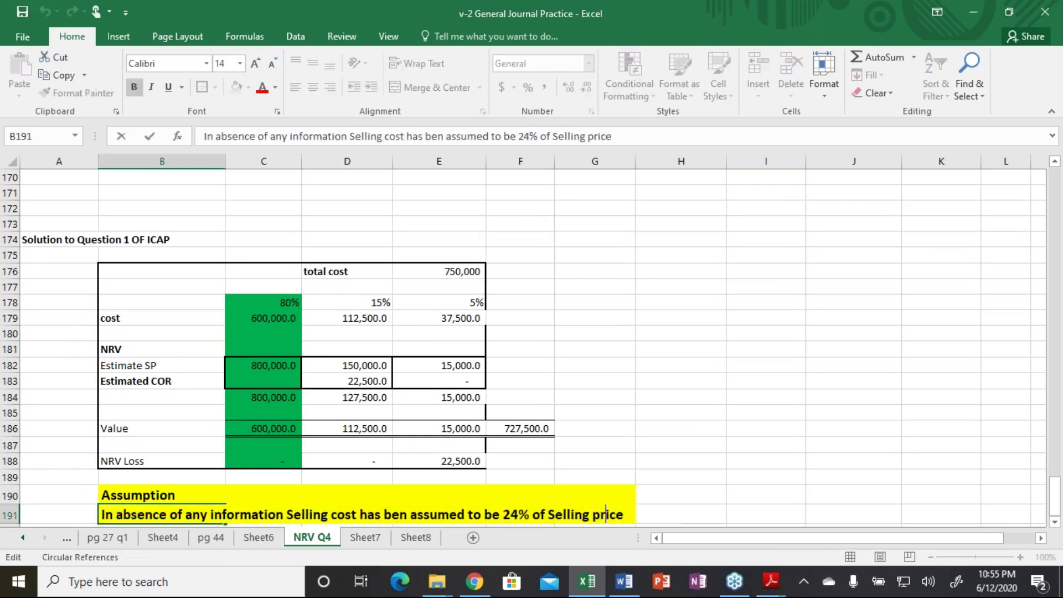
key(Left)
key(Left)
key(Left)
key(Delete)
key(BackSpace)
text(15)
key(Return)
key(Up)
key(Up)
key(Up)
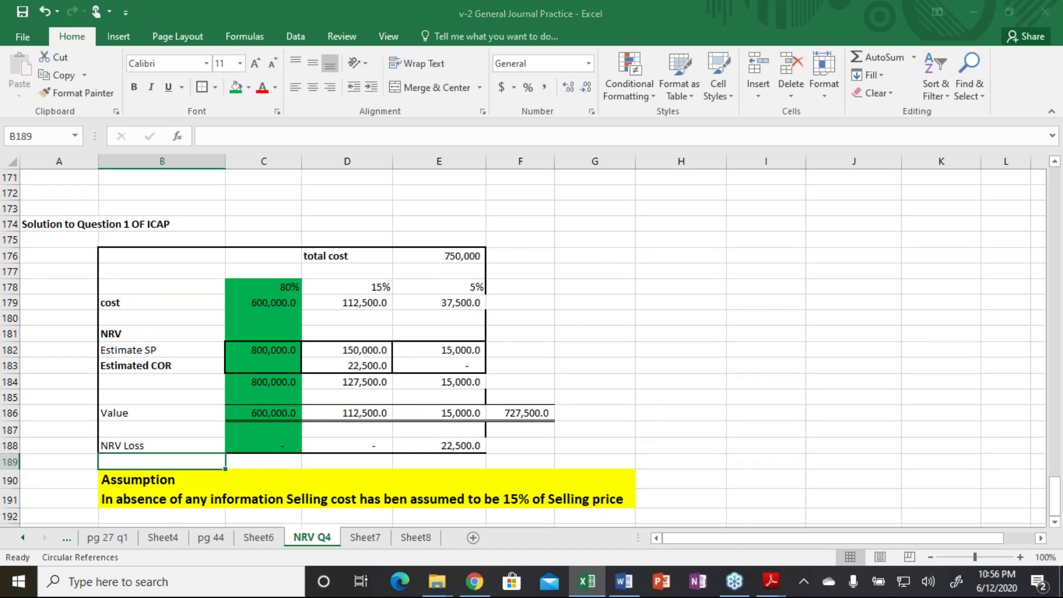
Consult Question 1 in the Adobe Reader PDF, then return to Excel and check the 15% column's estimated selling price in D182.
key(alt+Tab)
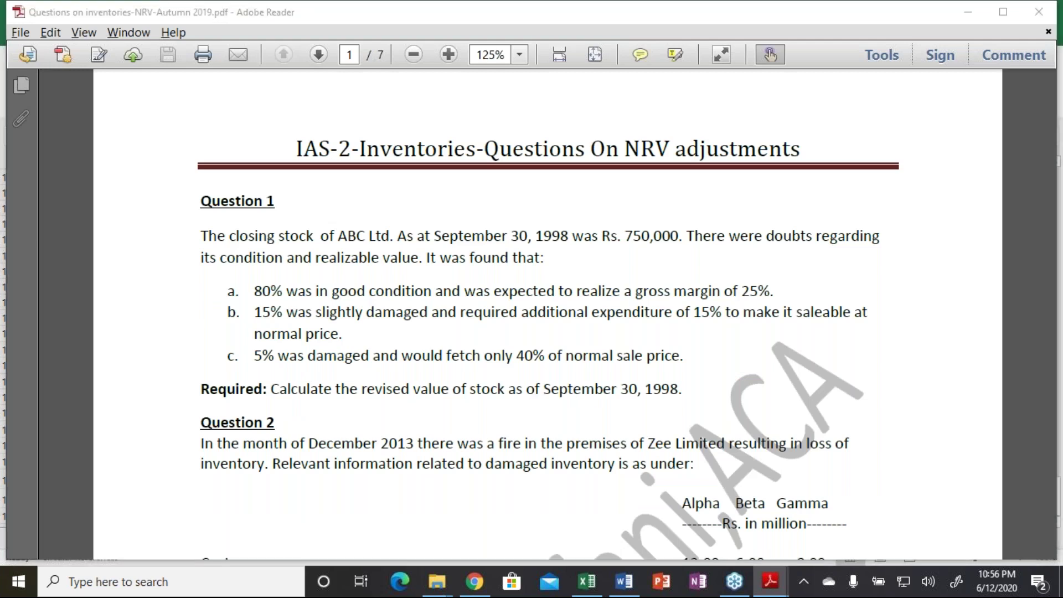
key(alt+Tab)
key(Up)
key(Up)
key(Right)
key(Up)
key(Up)
key(Up)
key(Right)
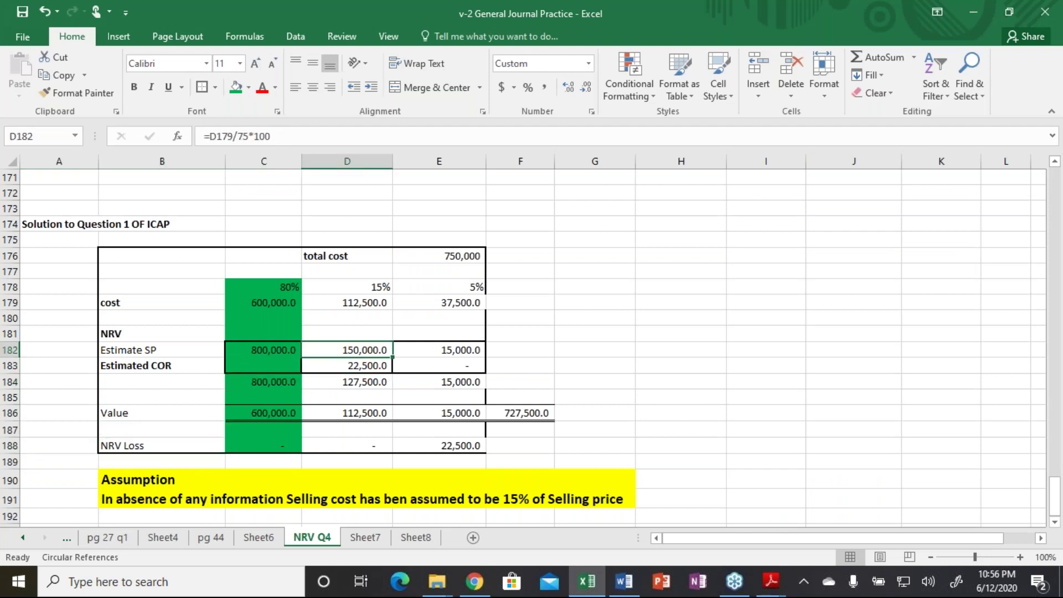
Review the 15% column's net realisable value in D184 and its Value formula in D186.
key(Down)
key(Down)
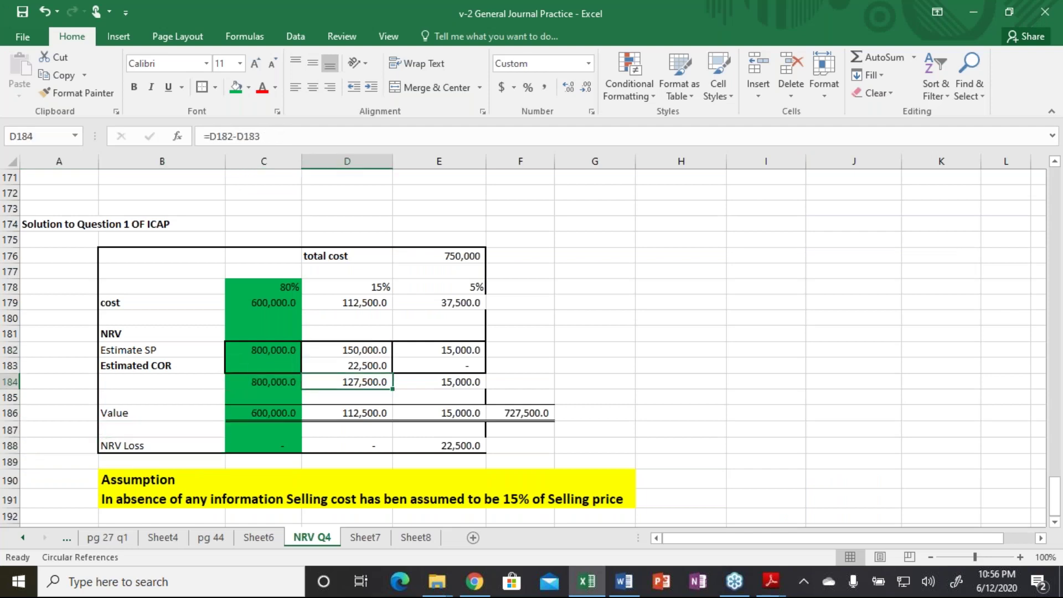
key(Up)
key(Up)
key(Up)
key(Down)
key(Down)
key(Down)
key(Down)
key(Down)
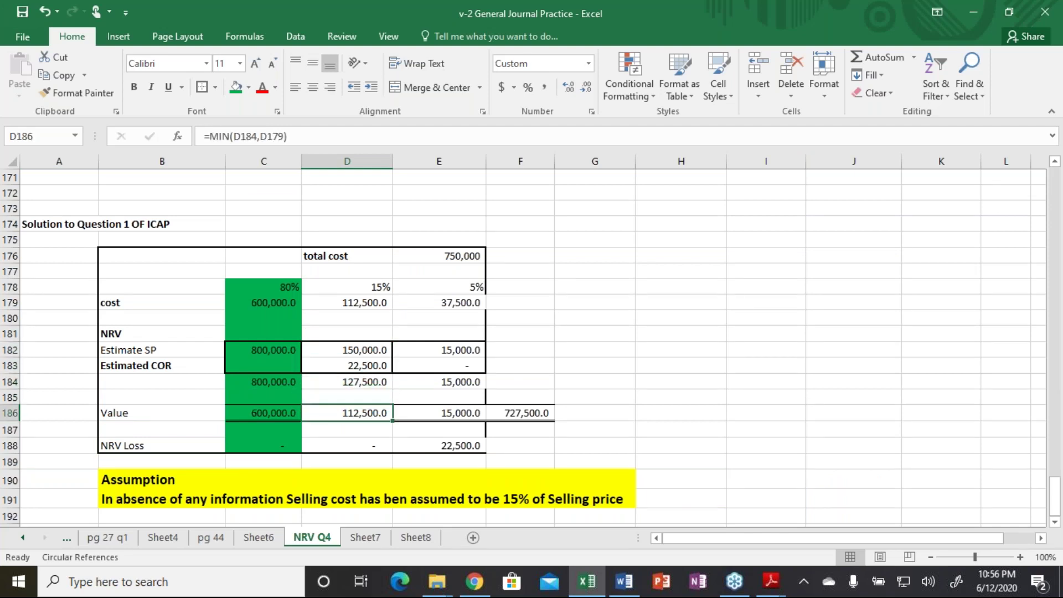
Fill the 15% stock column, D178:D188, with yellow.
key(Up)
key(Up)
key(Up)
key(Up)
key(Up)
key(Up)
key(Up)
key(Up)
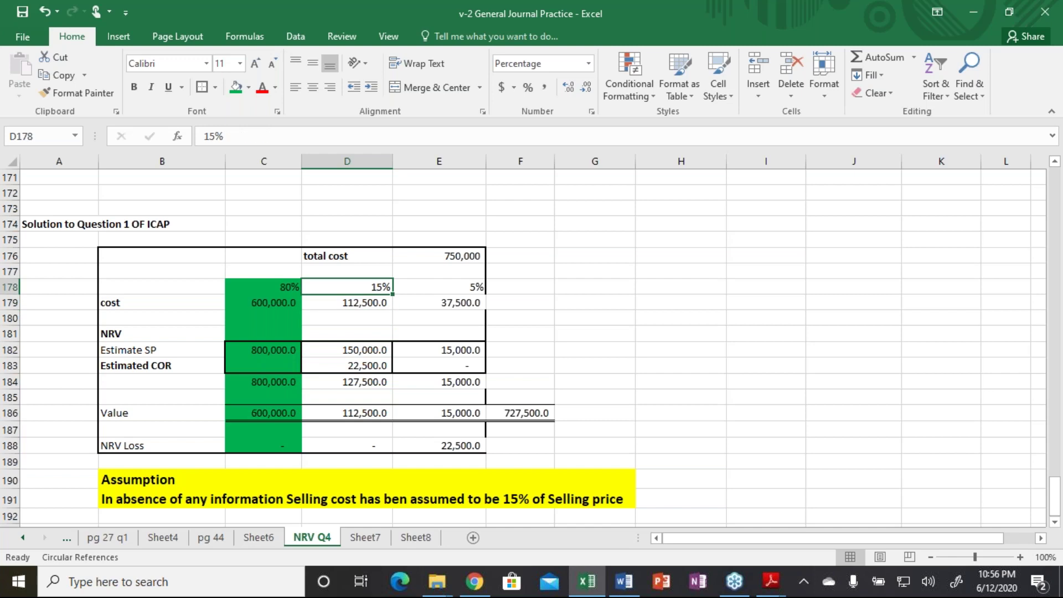
key(shift+Down)
key(shift+Down)
key(shift+Down)
key(shift+Down)
key(shift+Down)
key(shift+Down)
key(shift+Down)
key(shift+Down)
key(shift+Down)
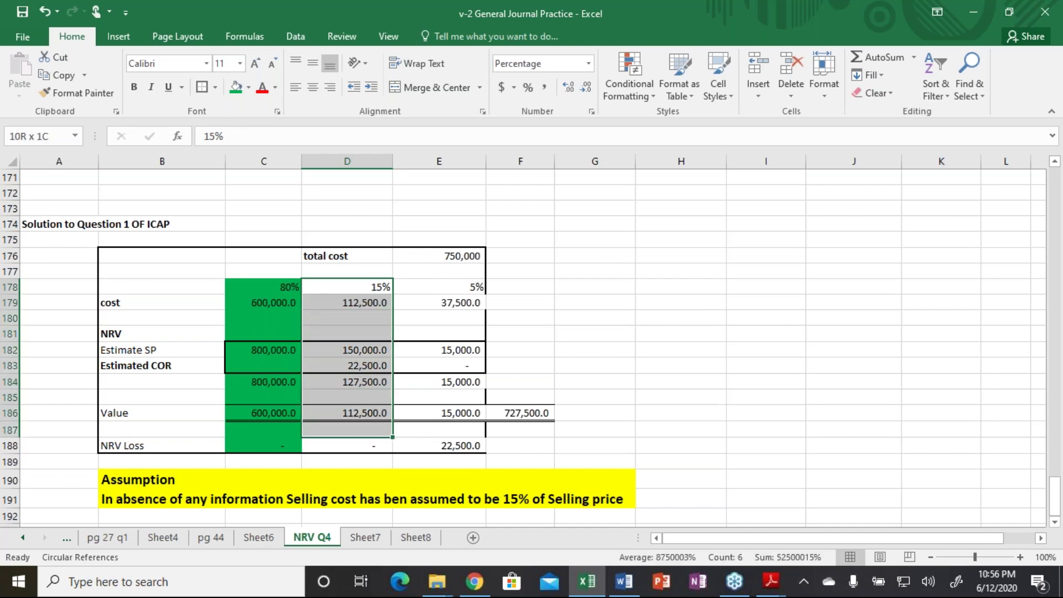
key(shift+Down)
key(alt)
key(h)
key(h)
key(Left)
key(Left)
key(Return)
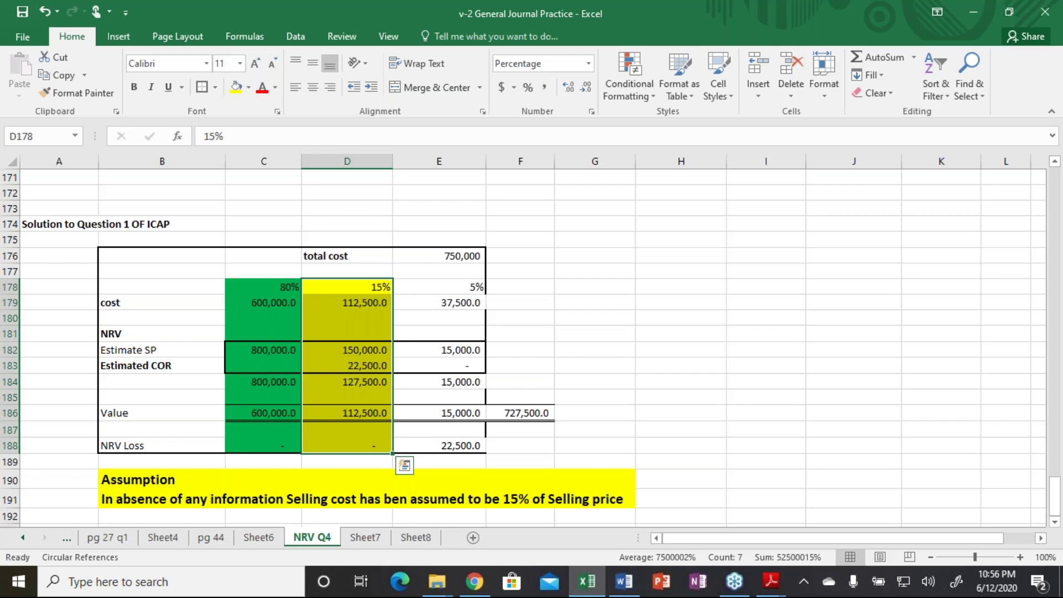
Change the 15% column's estimated COR formula in D183 to =D179*0.15, so it uses cost instead of selling price.
click(347, 350)
click(347, 365)
double_click(347, 366)
click(333, 365)
key(BackSpace)
key(BackSpace)
key(BackSpace)
key(BackSpace)
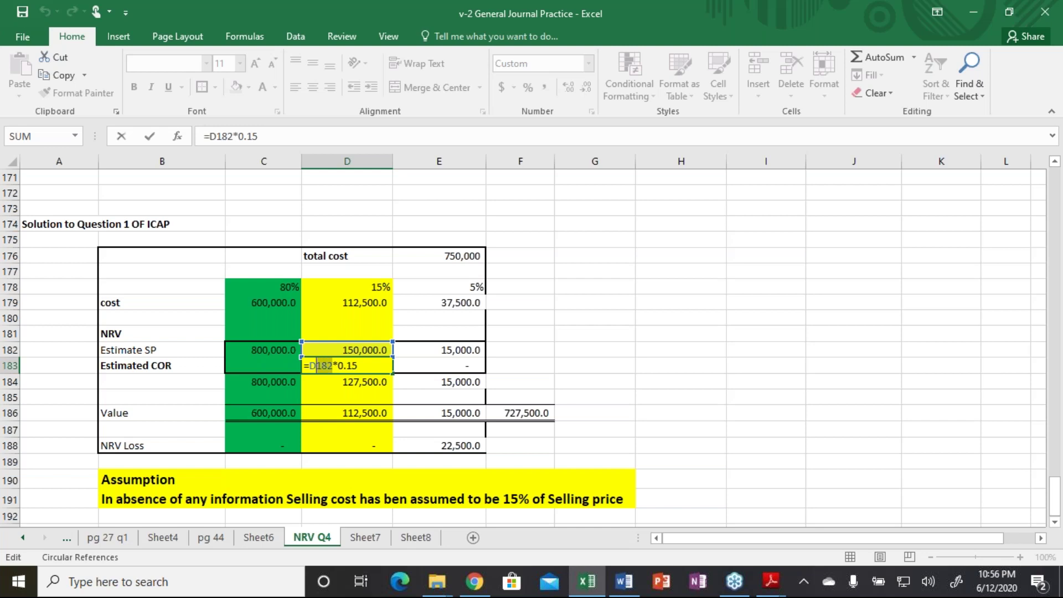
key(Up)
key(Up)
key(Up)
key(Up)
key(Return)
key(Return)
key(Return)
key(Return)
key(Return)
key(Return)
key(Return)
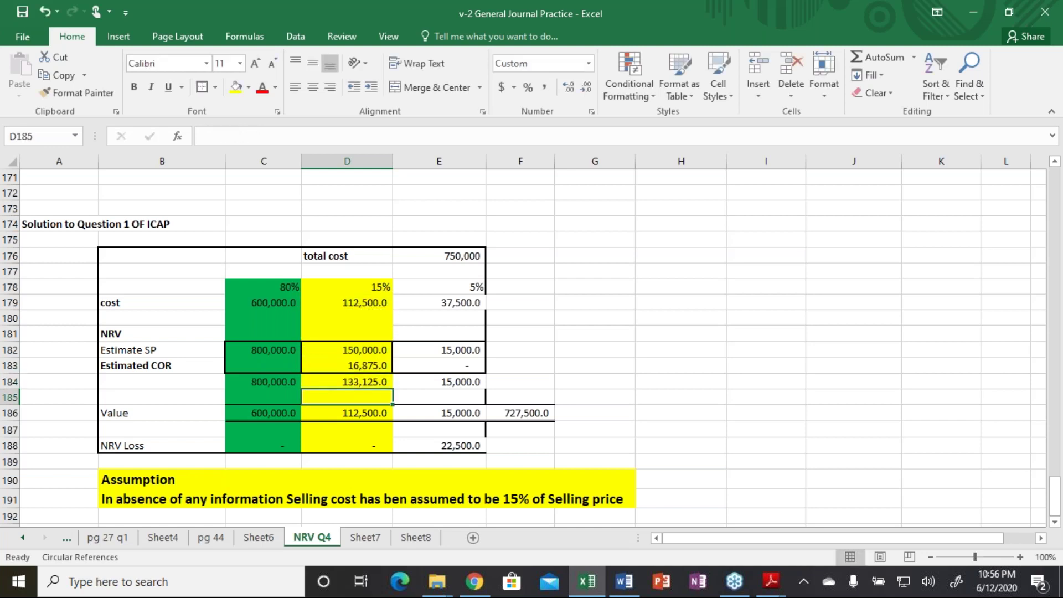
Replace "Selling price" with "Cost" at the end of the assumption in B191 and dismiss the circular reference warning.
key(Left)
key(Left)
key(Down)
key(F2)
key(shift+Left)
key(shift+Left)
key(shift+Left)
key(shift+Left)
key(shift+Left)
key(shift+Left)
key(shift+Left)
key(shift+Left)
key(shift+Left)
key(shift+Left)
key(shift+Left)
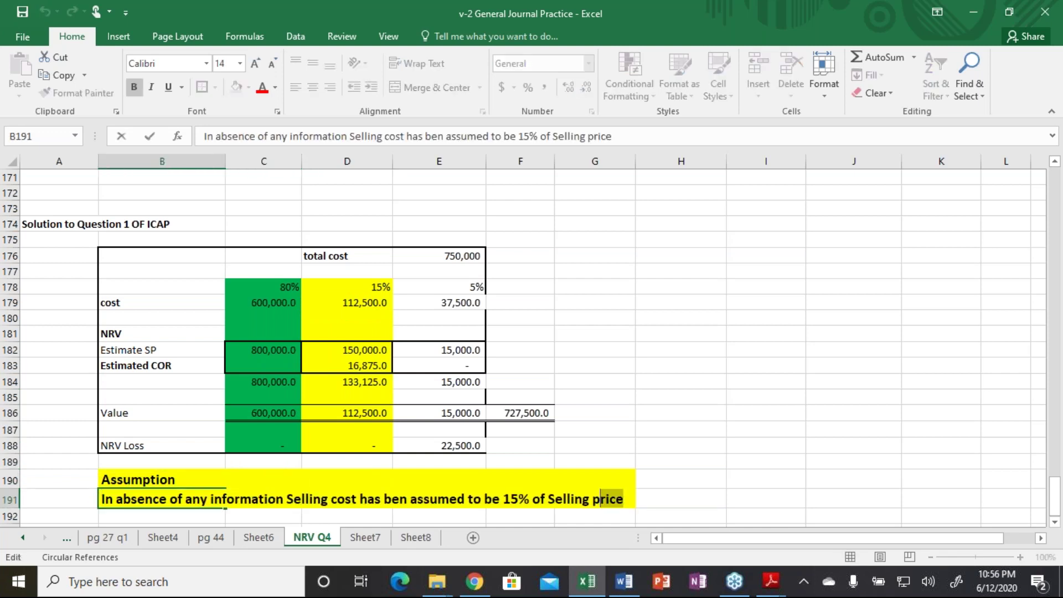
key(shift+Left)
key(shift+Left)
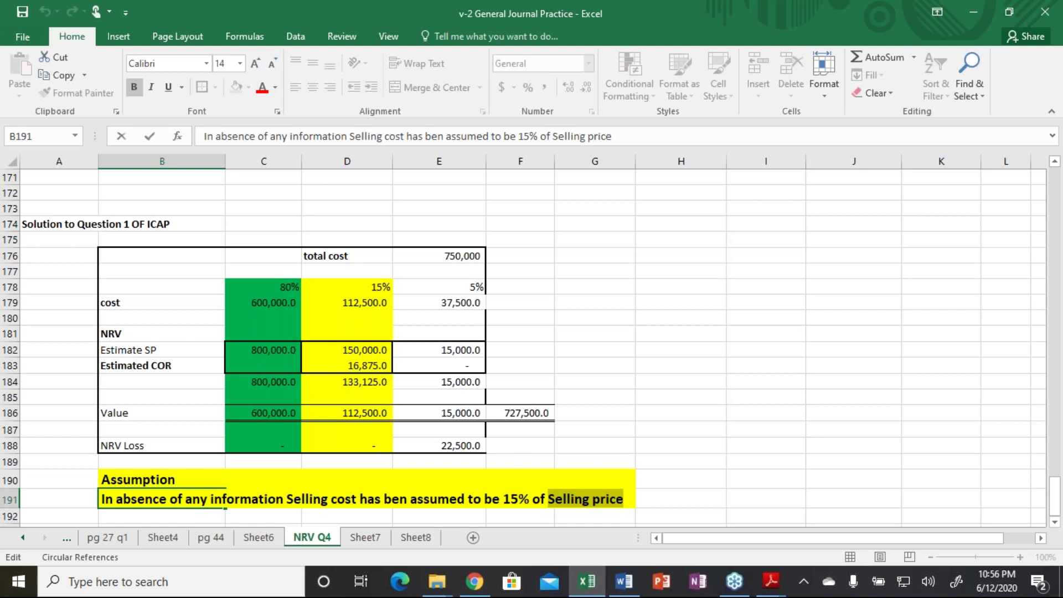
text(cOST)
key(Return)
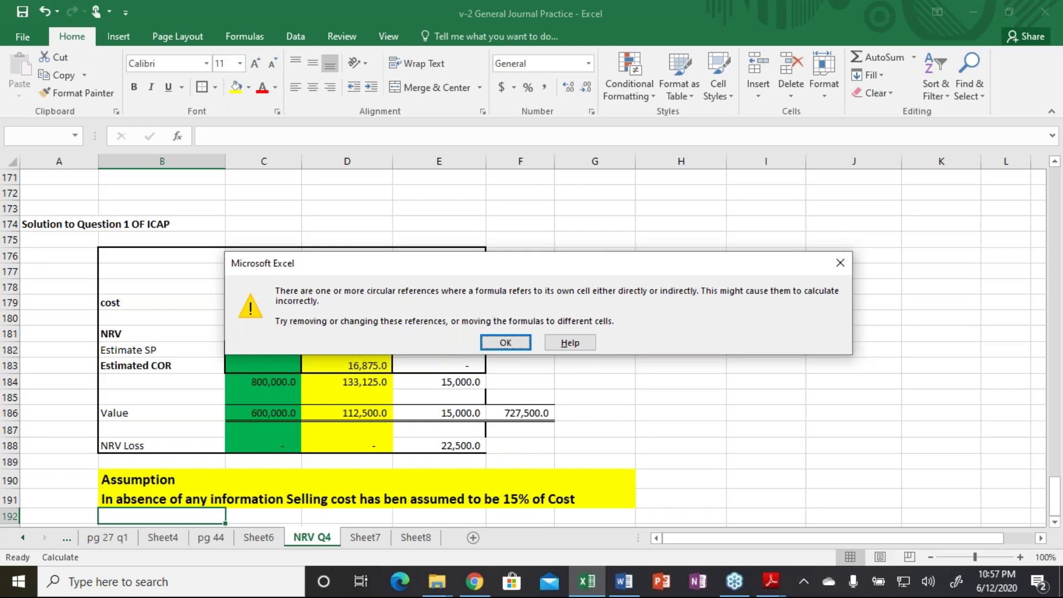
key(Return)
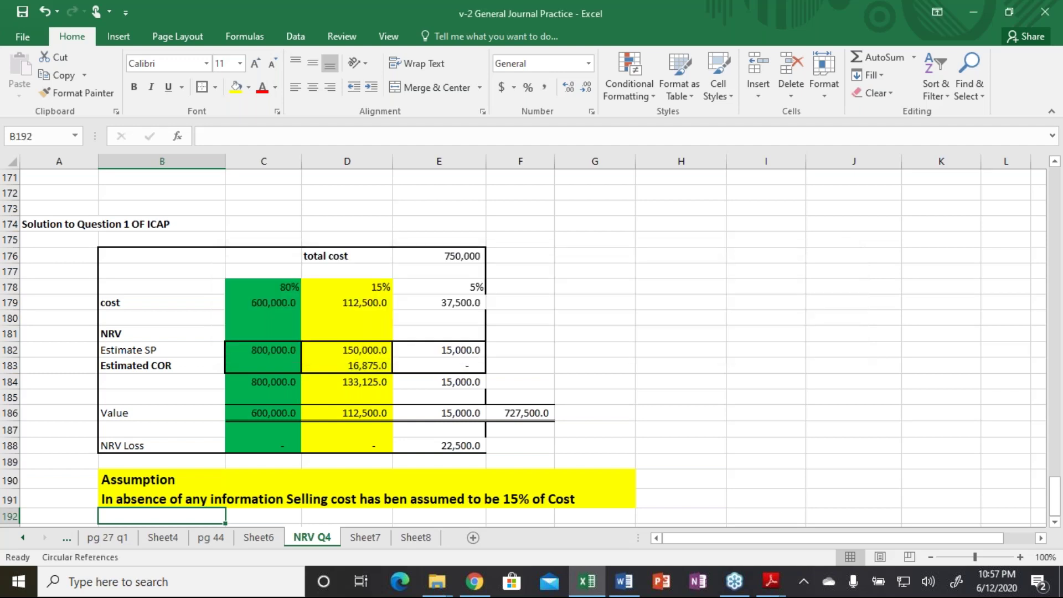
key(Left)
key(Right)
key(Right)
key(Right)
key(Up)
key(Up)
key(Up)
key(Up)
key(Up)
key(Up)
key(Right)
key(Left)
key(Down)
key(Down)
key(Down)
key(Down)
key(Down)
key(Left)
key(Left)
key(Left)
key(Right)
key(Up)
key(Up)
key(Up)
key(Right)
key(Up)
key(Up)
key(Right)
key(Up)
key(Up)
key(Right)
key(Up)
key(Up)
key(Up)
key(Up)
key(Up)
key(Up)
key(Up)
key(Down)
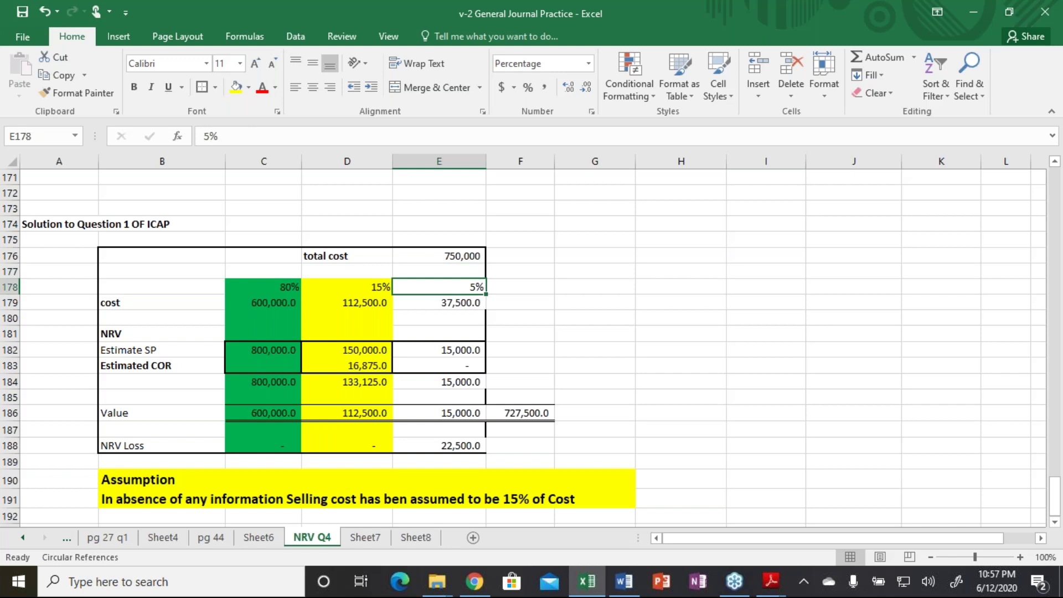
Rewrite the 5% column's estimated selling price formula in E182 as =E179/75*100*0.4.
key(Down)
key(Down)
key(Down)
key(Down)
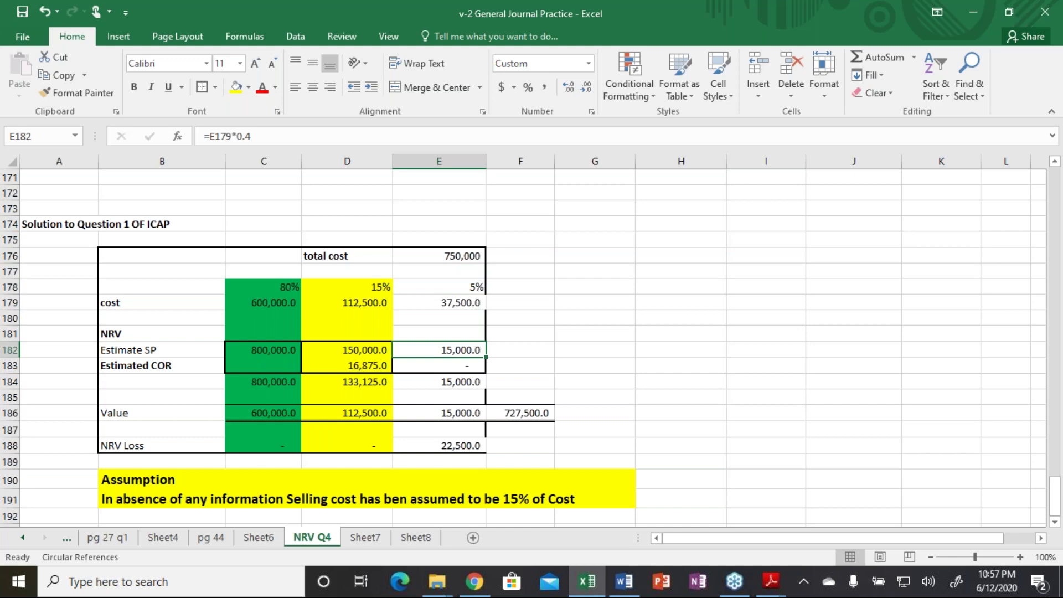
key(F2)
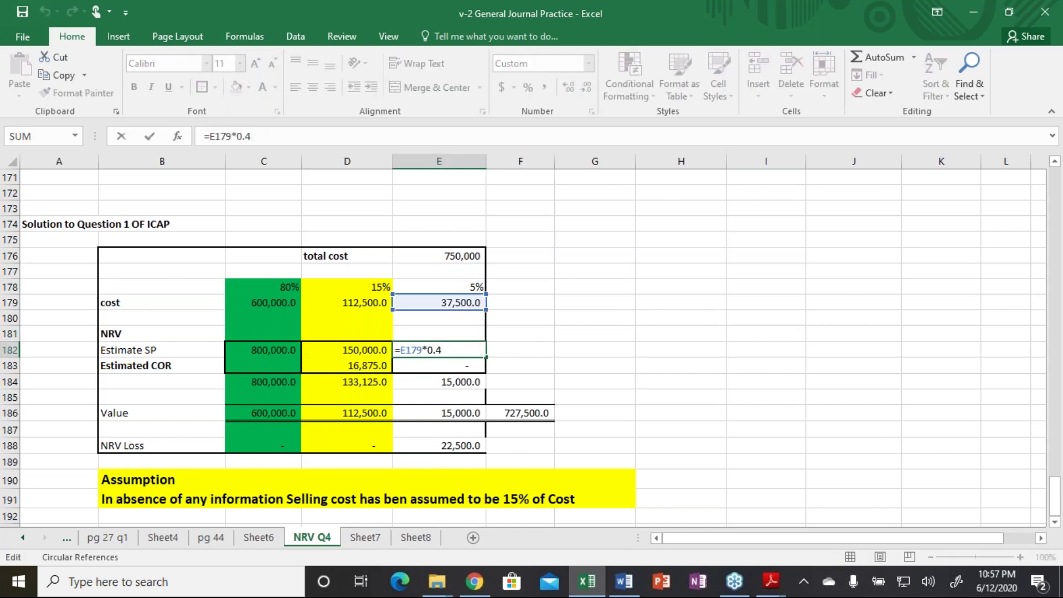
key(BackSpace)
key(BackSpace)
key(BackSpace)
key(BackSpace)
key(BackSpace)
key(BackSpace)
key(BackSpace)
key(BackSpace)
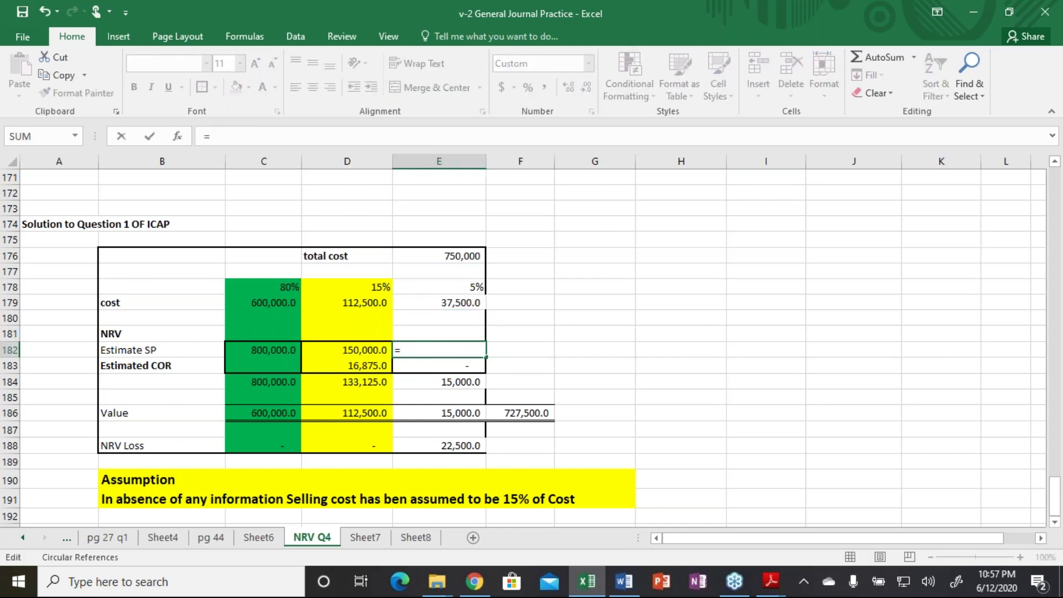
key(F2)
key(Up)
key(Up)
key(Up)
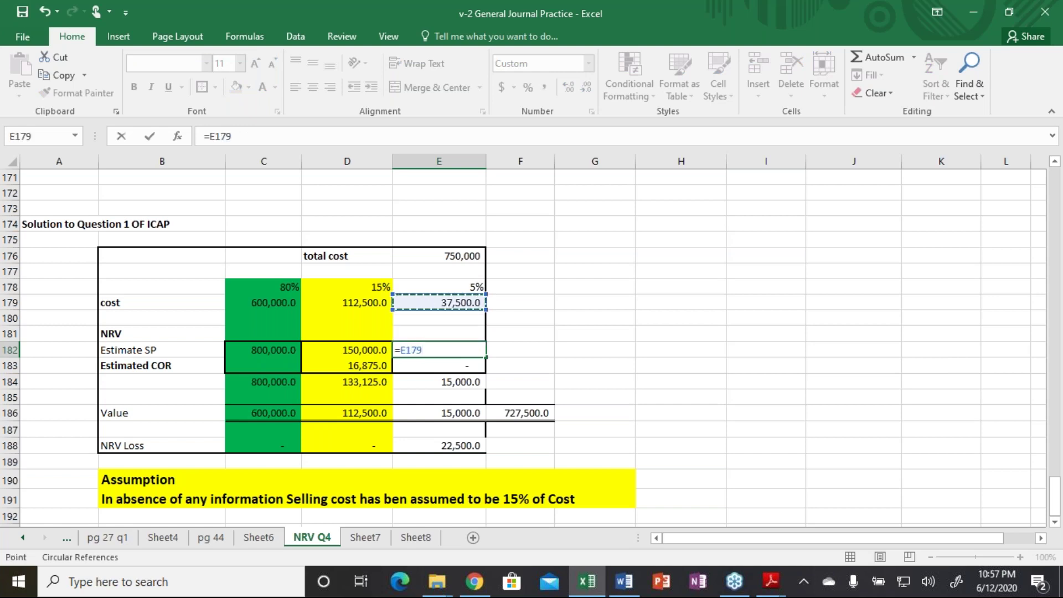
text(/75*100)
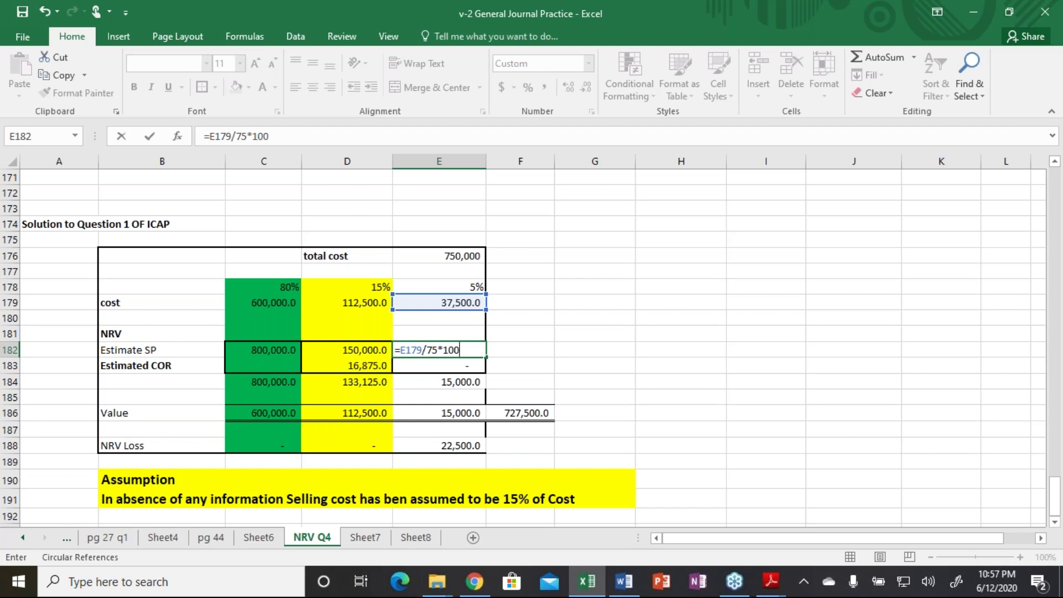
text(*0.4)
key(Return)
click(439, 350)
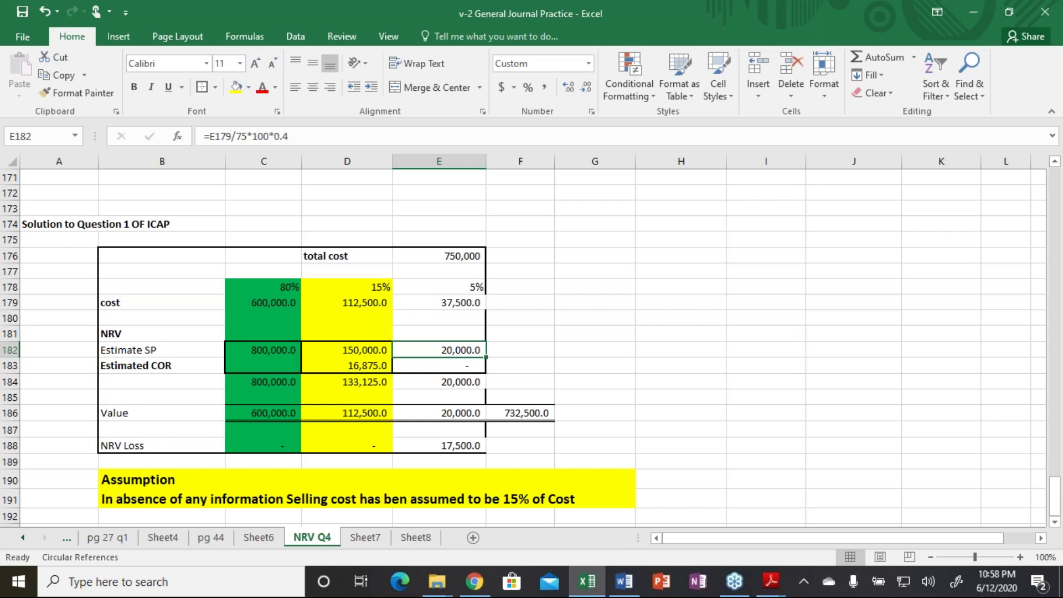
Check the 5% column's Value formula in E186 and its NRV Loss formula in E188.
key(Down)
key(Down)
key(Down)
key(Down)
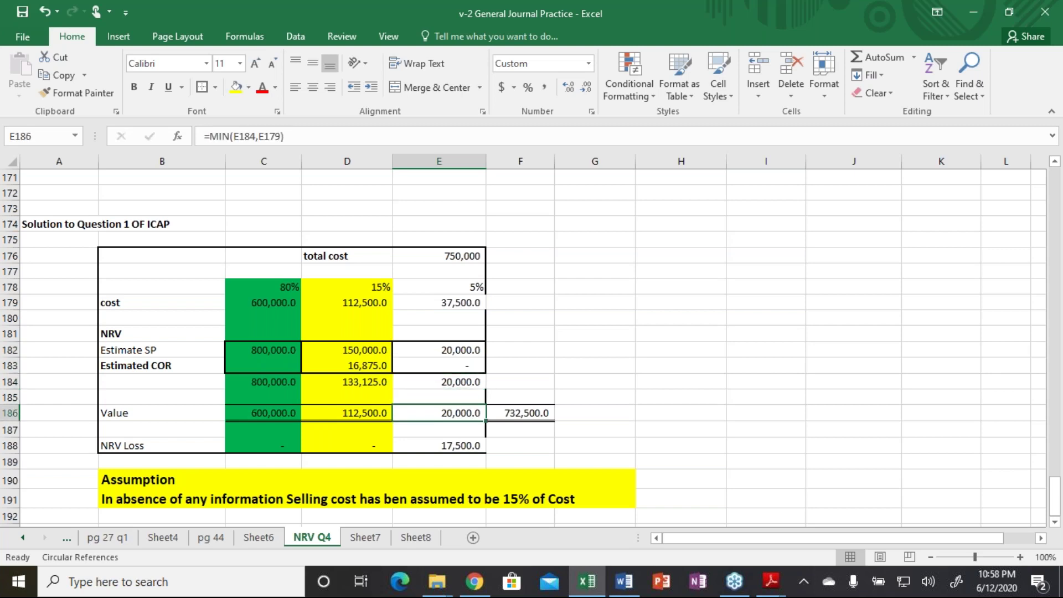
key(Down)
key(Down)
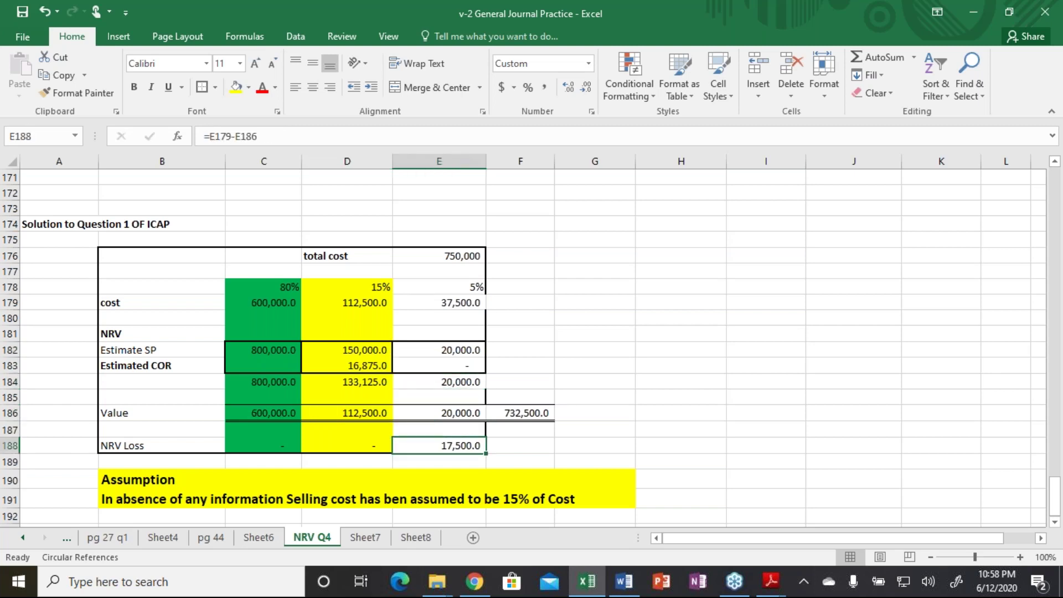
Fill the total stock value cell F186 with light orange.
key(Right)
key(Up)
key(Up)
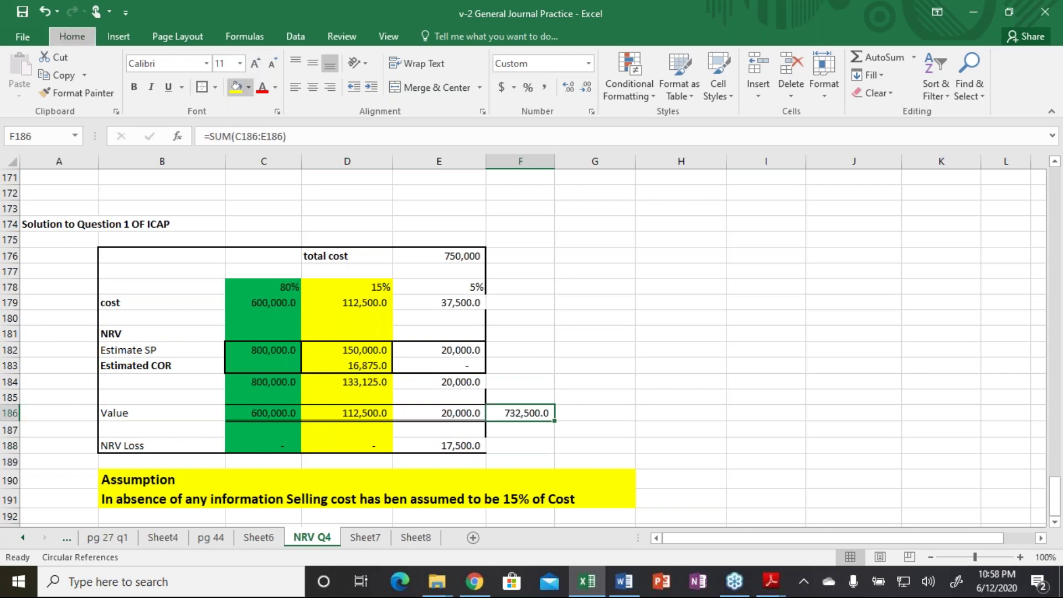
click(248, 88)
click(301, 147)
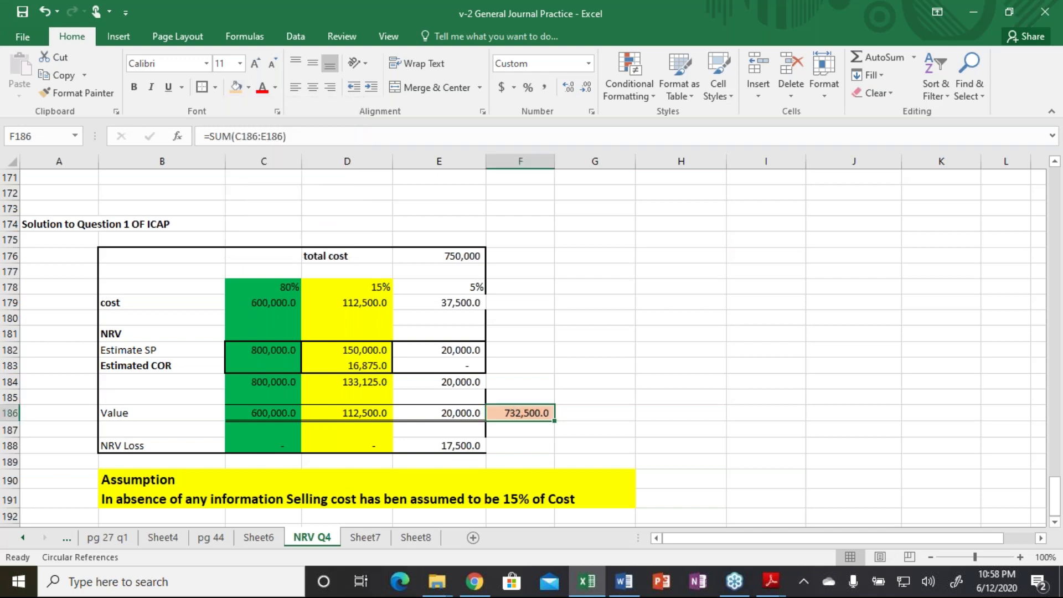
Enlarge the font of the total in F186 by two sizes and widen column F slightly.
click(254, 62)
click(255, 61)
drag(553, 161, 570, 164)
Review the 80% column's estimated selling price formula in C182 and the 5% column's cost formula in E179.
click(611, 347)
key(Left)
key(Left)
key(Left)
key(Left)
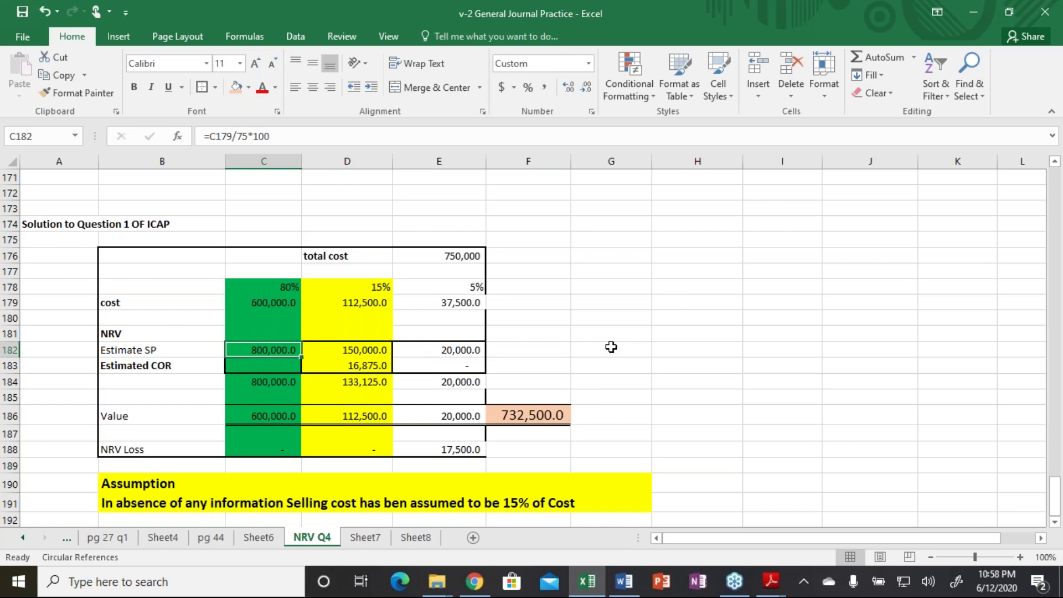
key(Left)
key(Left)
key(Right)
key(Right)
key(Right)
key(Right)
key(Up)
key(Up)
key(Up)
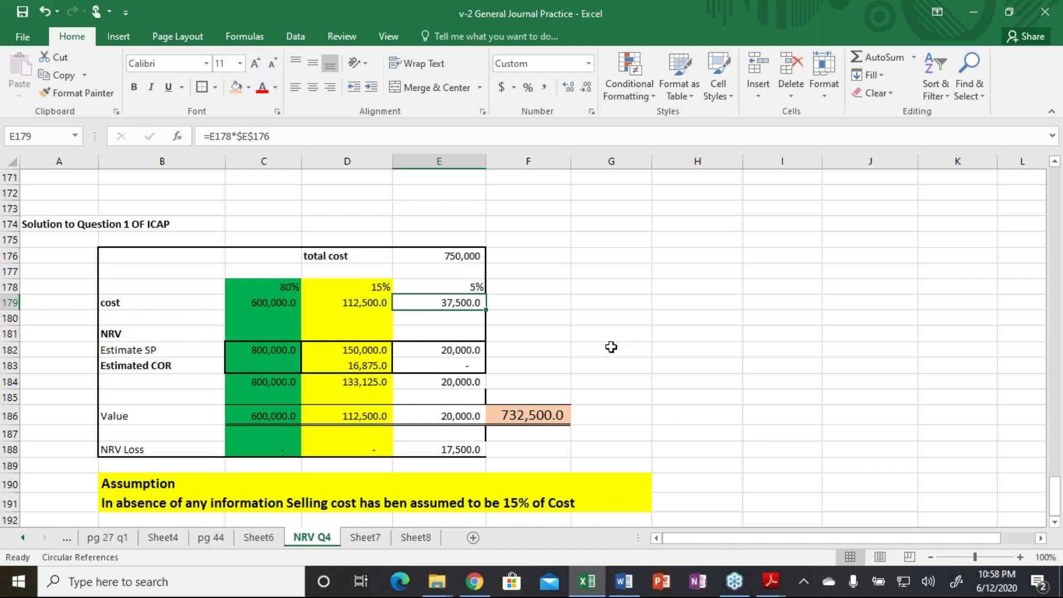
key(Down)
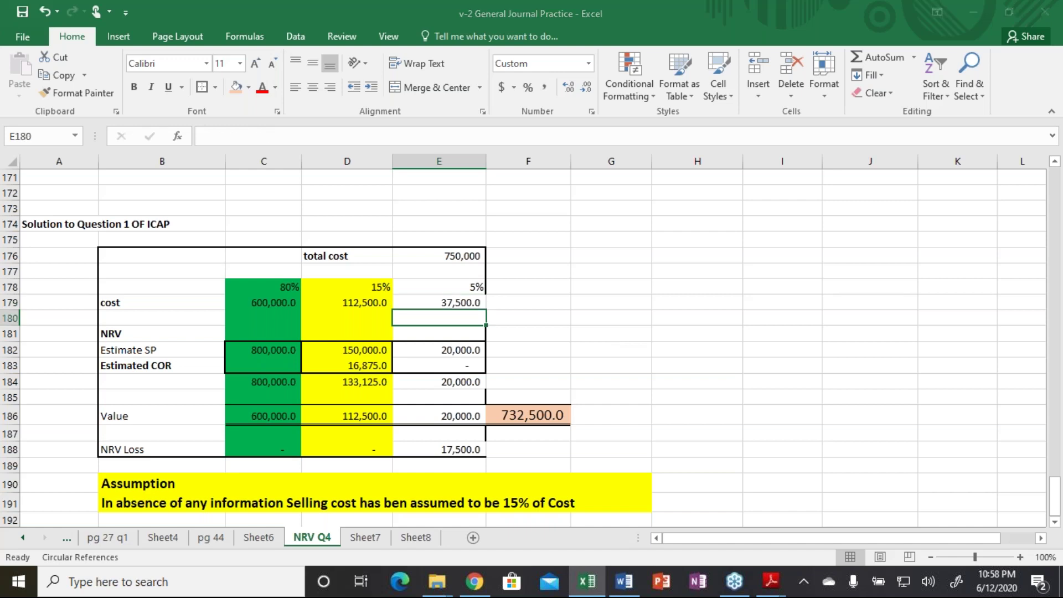
Switch to Adobe Reader, circle "only 40% of normal sale price" in Question 1 part c, and return to Excel.
key(alt+Tab)
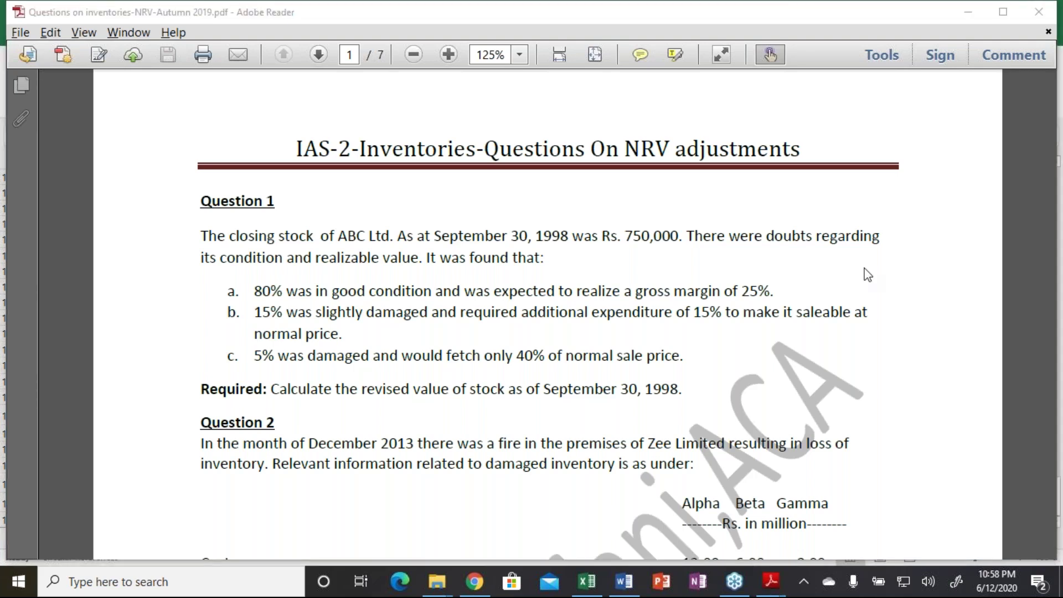
mouse_move(679, 351)
mouse_down()
mouse_move(526, 335)
mouse_move(476, 374)
mouse_move(634, 389)
mouse_move(682, 345)
mouse_up()
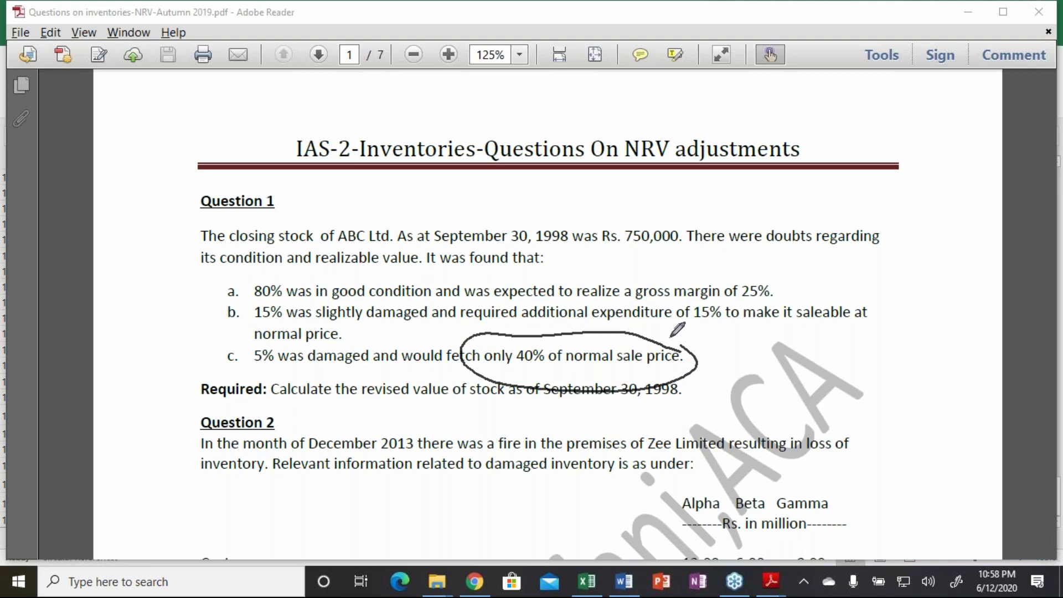
key(alt+Tab)
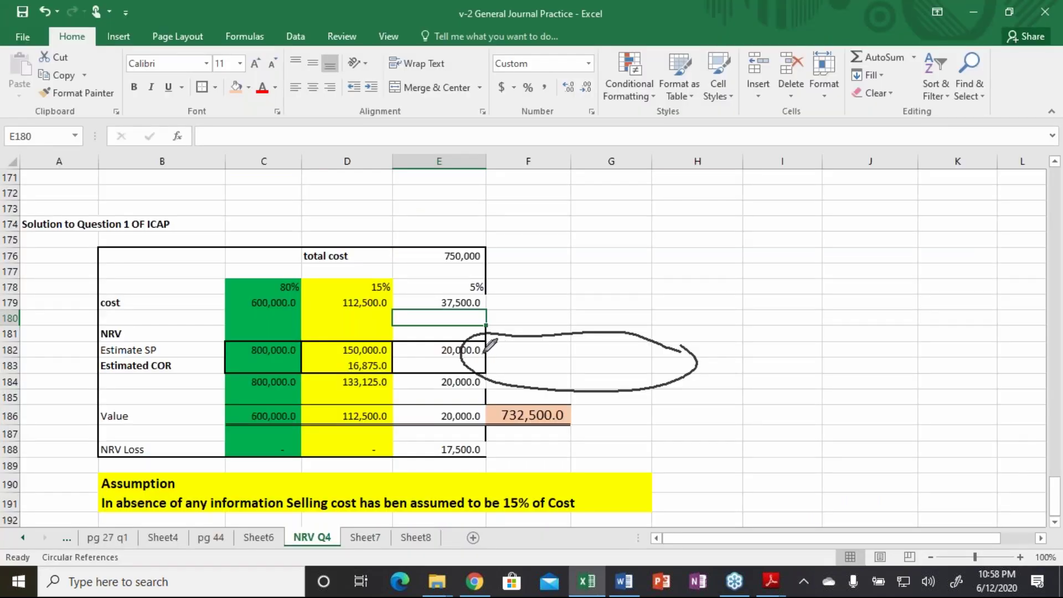
Handwrite 37500/75 × 100 = 50,000 × 40% = 20,000 beside the table with an arrow to E182, and erase the ink.
mouse_move(491, 346)
mouse_down()
mouse_move(604, 348)
mouse_move(642, 327)
mouse_up()
mouse_move(661, 362)
mouse_down()
mouse_move(533, 350)
mouse_move(593, 389)
mouse_up()
mouse_move(692, 330)
mouse_down()
mouse_move(690, 361)
mouse_move(717, 349)
mouse_up()
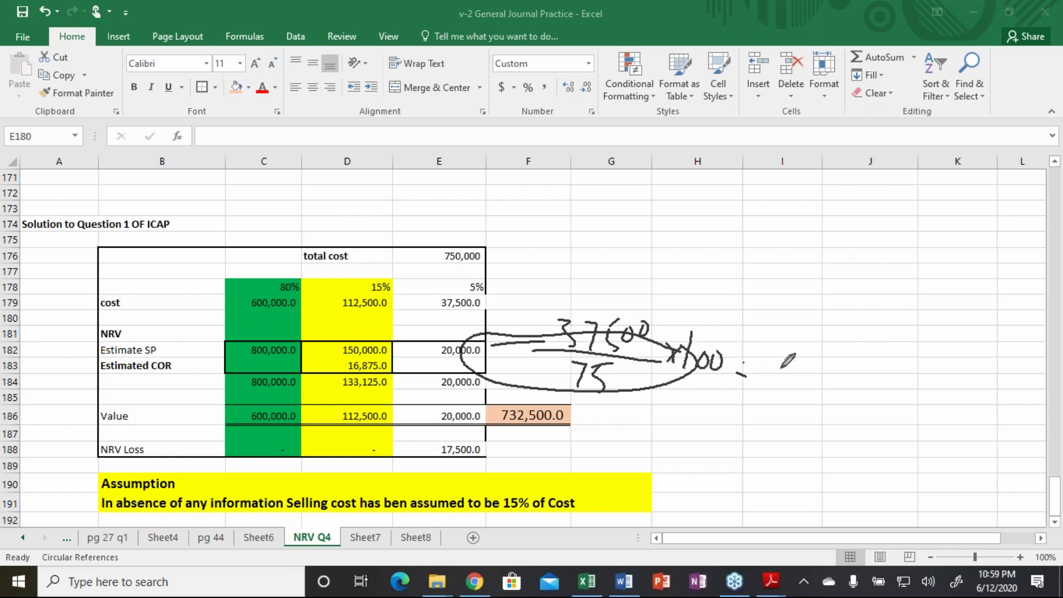
drag(737, 360, 752, 363)
mouse_move(765, 354)
mouse_down()
mouse_move(766, 388)
mouse_move(784, 350)
mouse_up()
mouse_move(792, 372)
mouse_down()
mouse_move(789, 407)
mouse_move(825, 408)
mouse_move(756, 434)
mouse_move(772, 409)
mouse_move(767, 451)
mouse_move(775, 442)
mouse_move(778, 462)
mouse_up()
drag(684, 419, 698, 427)
mouse_move(682, 434)
mouse_down()
mouse_move(744, 476)
mouse_move(769, 470)
mouse_move(783, 490)
mouse_move(757, 477)
mouse_up()
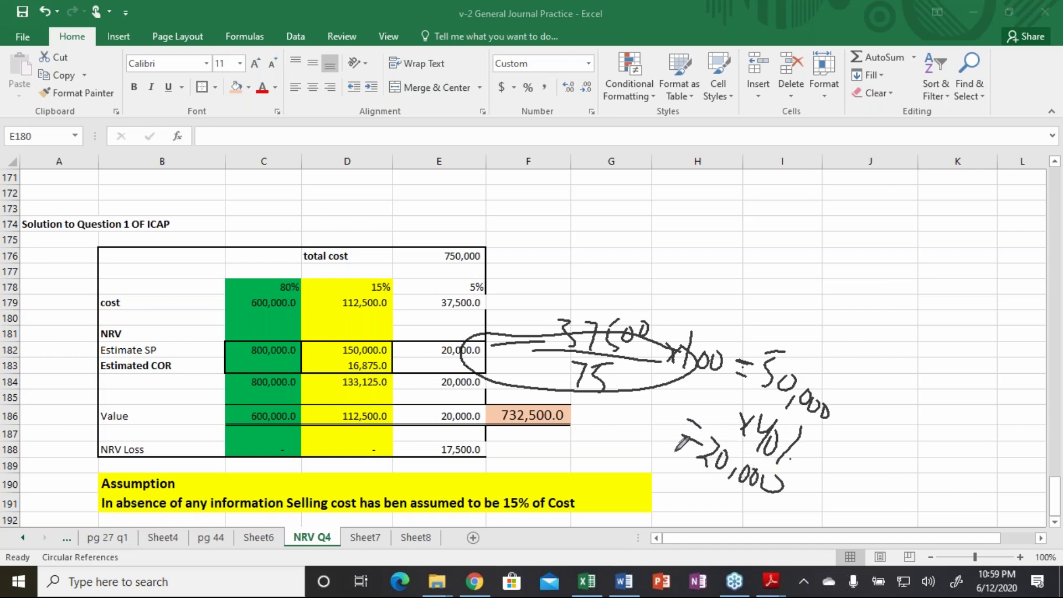
mouse_move(691, 437)
mouse_down()
mouse_move(465, 335)
mouse_move(488, 360)
mouse_up()
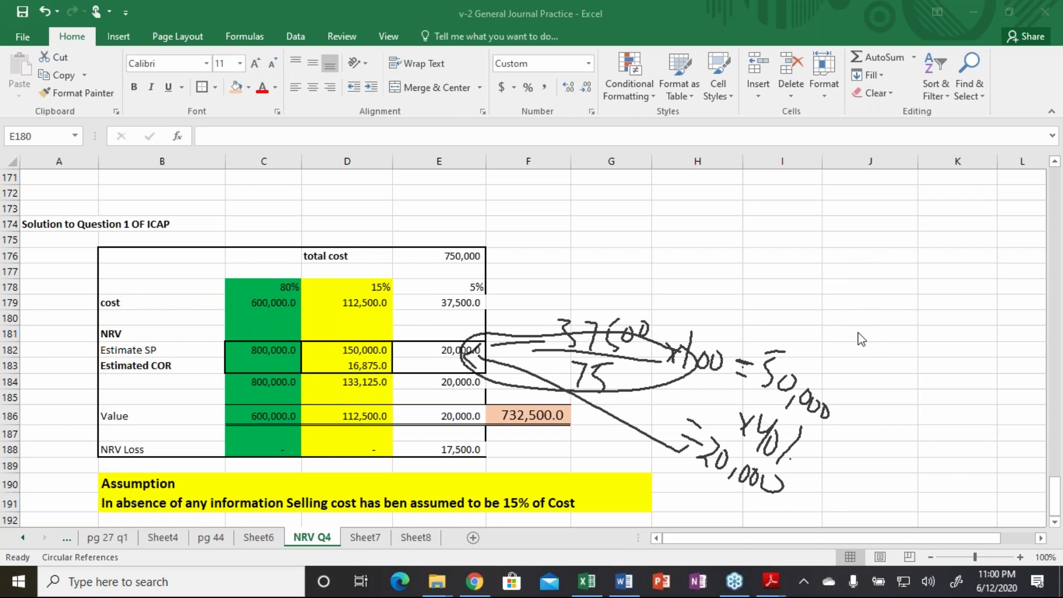
key(e)
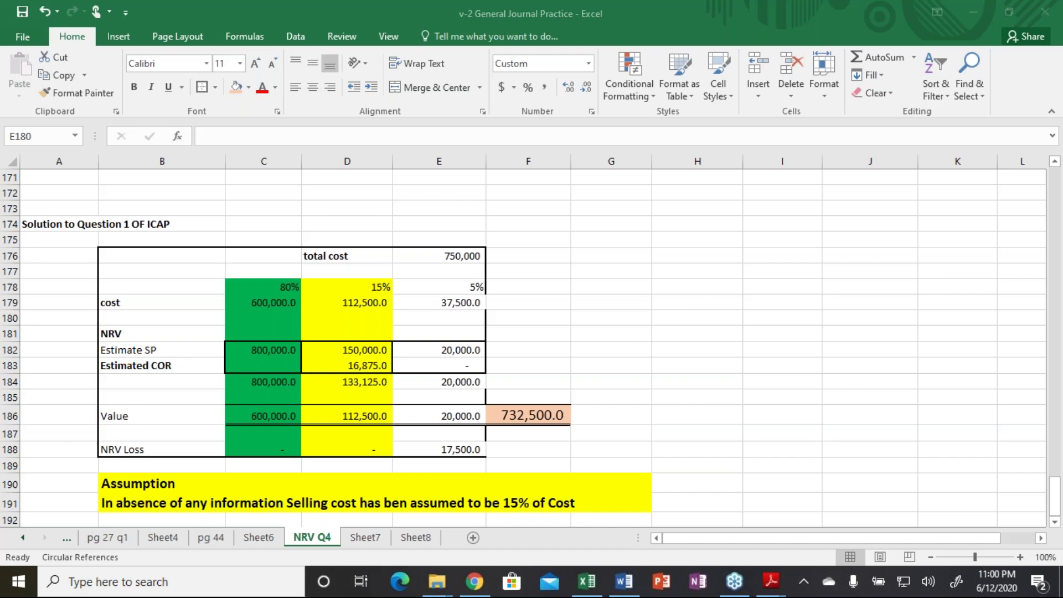
Switch to Adobe Reader and look through the NRV questions from Question 1 down to Question 4.
key(alt+Tab)
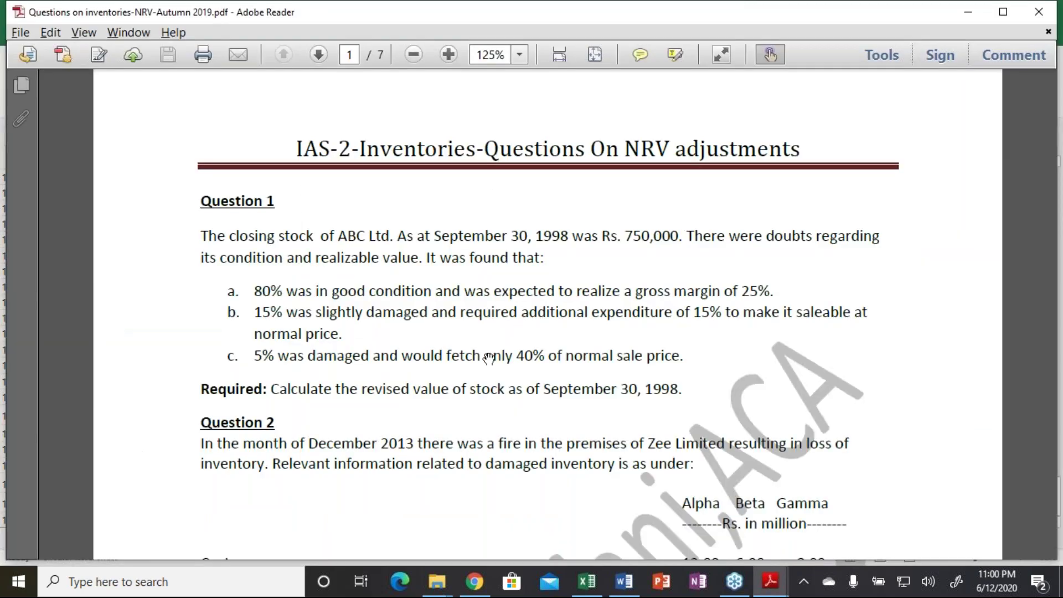
scroll(488, 358, down, 1)
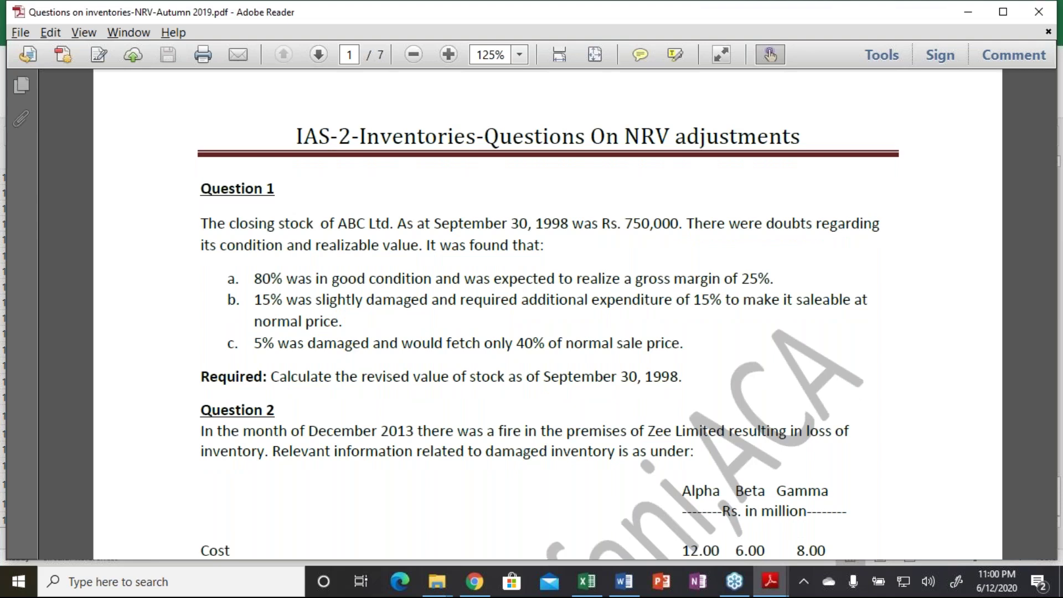
scroll(548, 329, down, 1)
scroll(548, 329, down, 10)
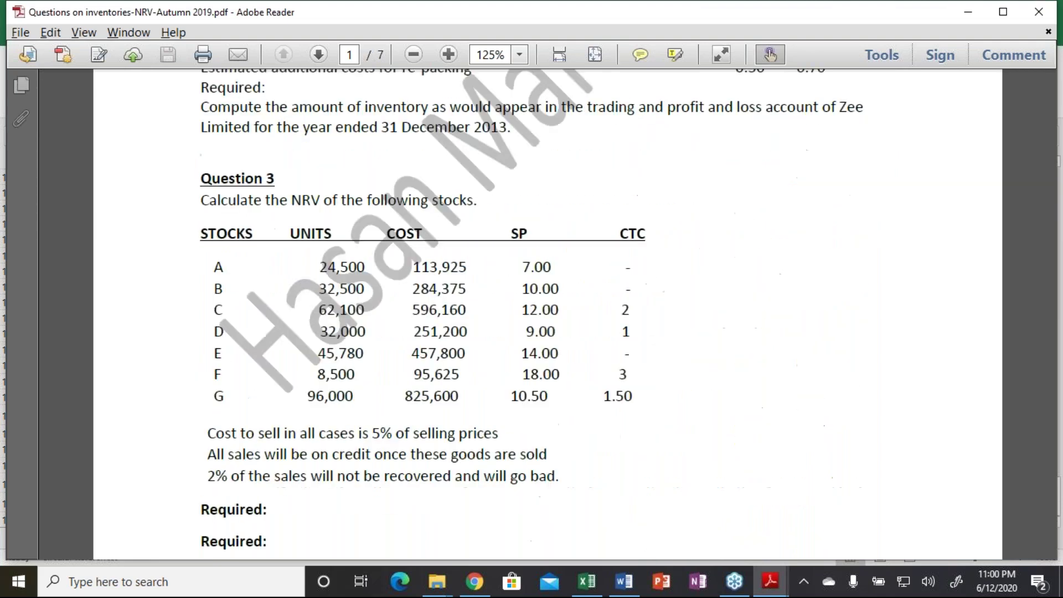
scroll(548, 308, down, 2)
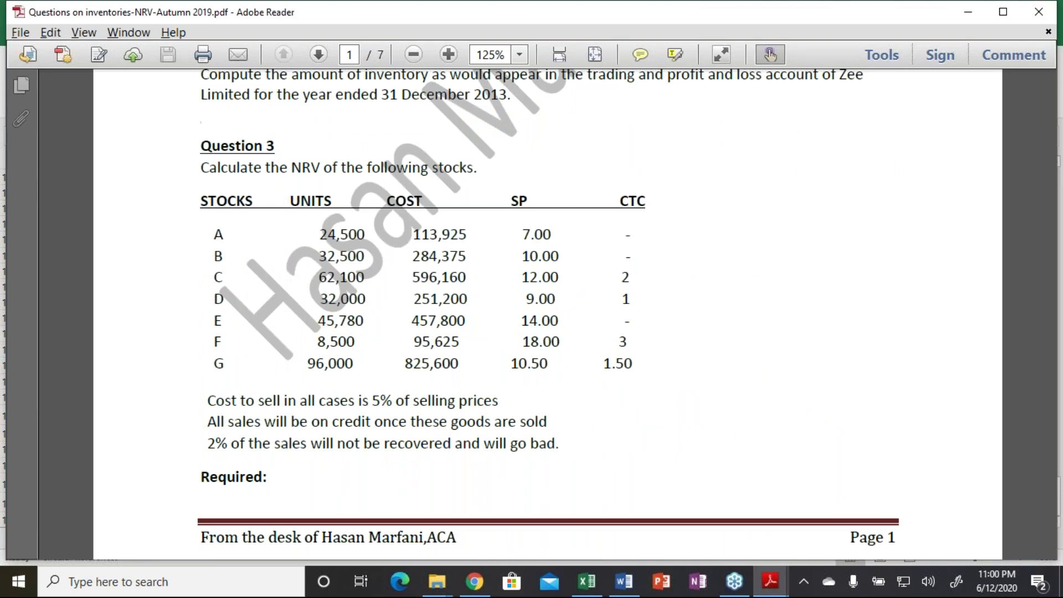
scroll(531, 310, down, 15)
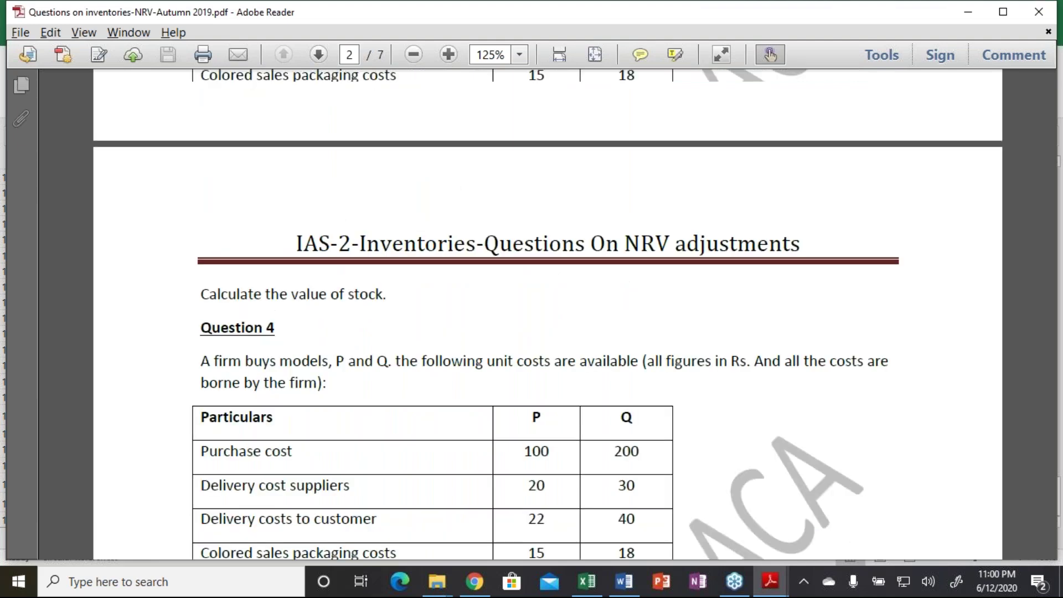
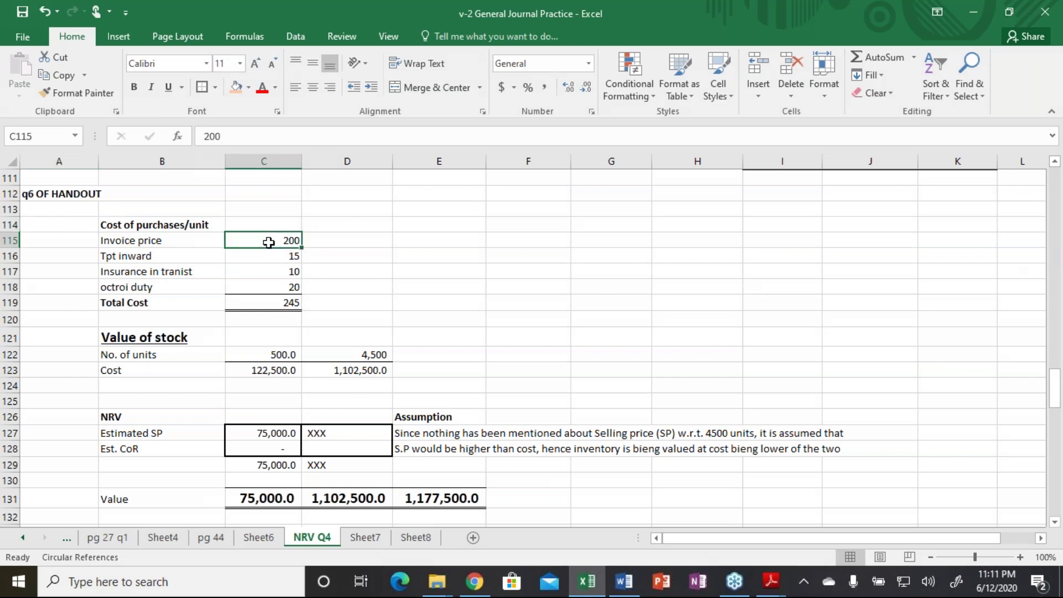
Review the per-unit purchase cost build-up of the Q6 handout solution, from transport inward in C116 to the total cost in C119.
key(Down)
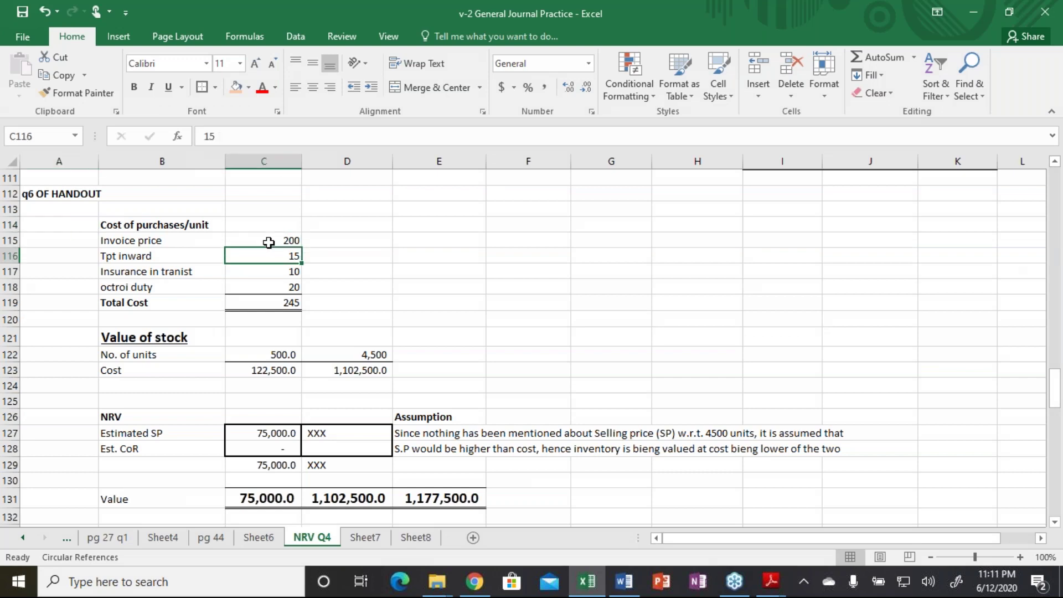
key(Down)
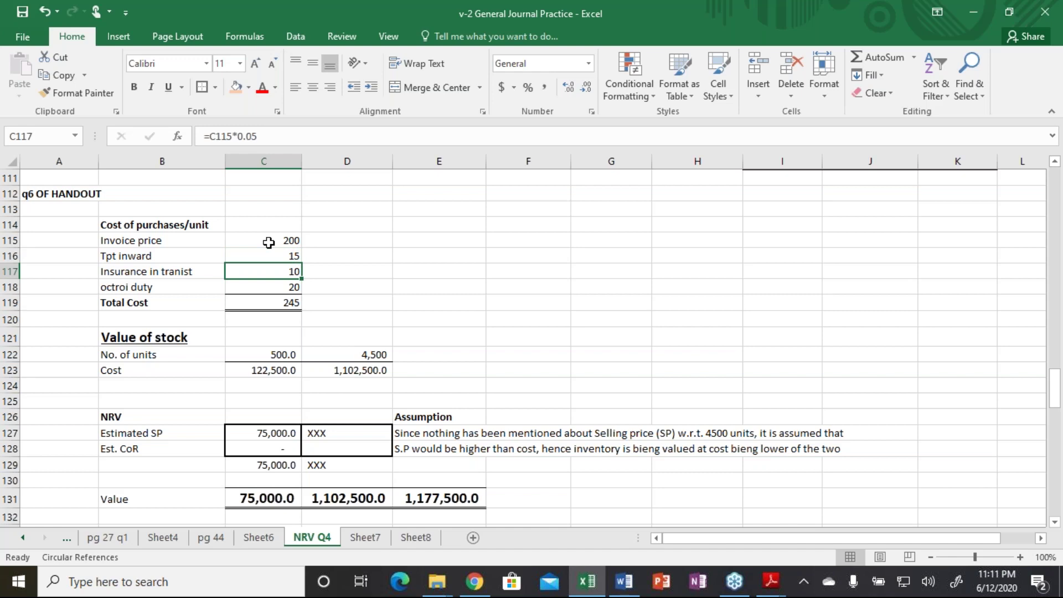
key(Down)
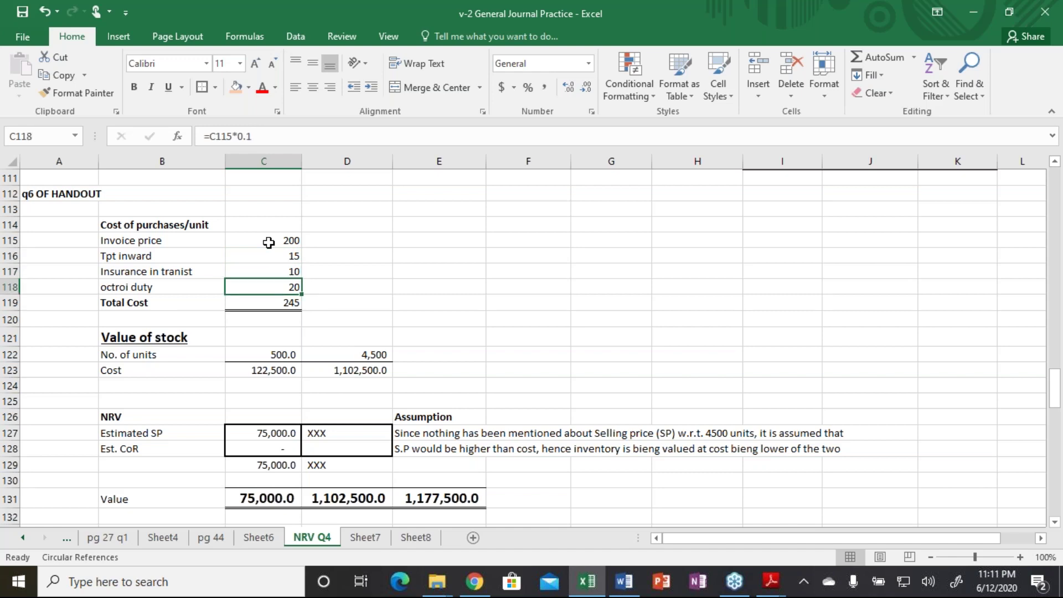
key(Down)
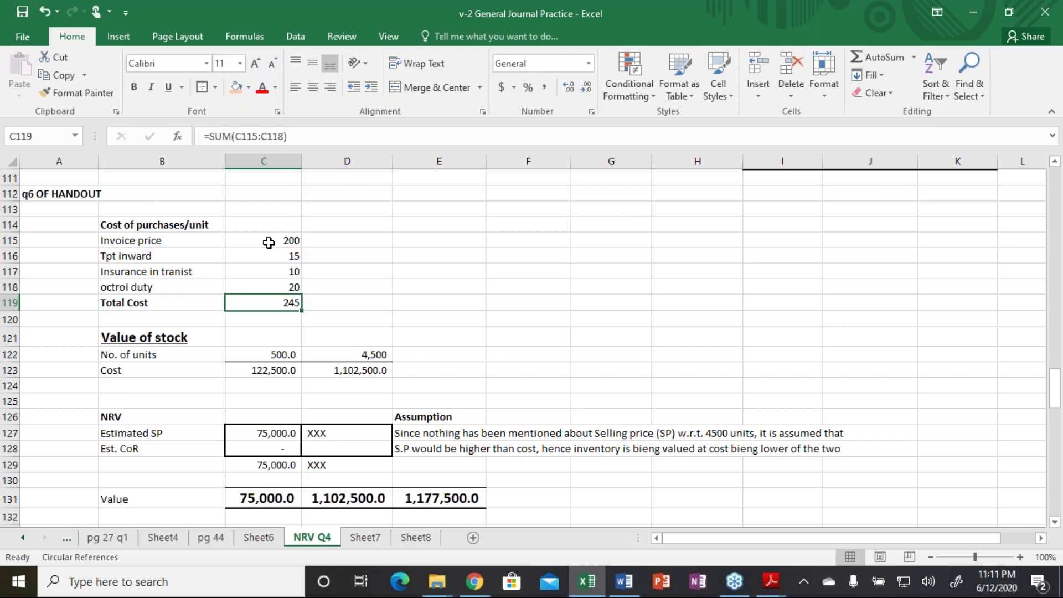
Review the unit quantities in row 122 and the cost formula for the 500 out-of-fashion units in C123.
key(Down)
key(Down)
key(Down)
key(Right)
key(Left)
key(Right)
key(Left)
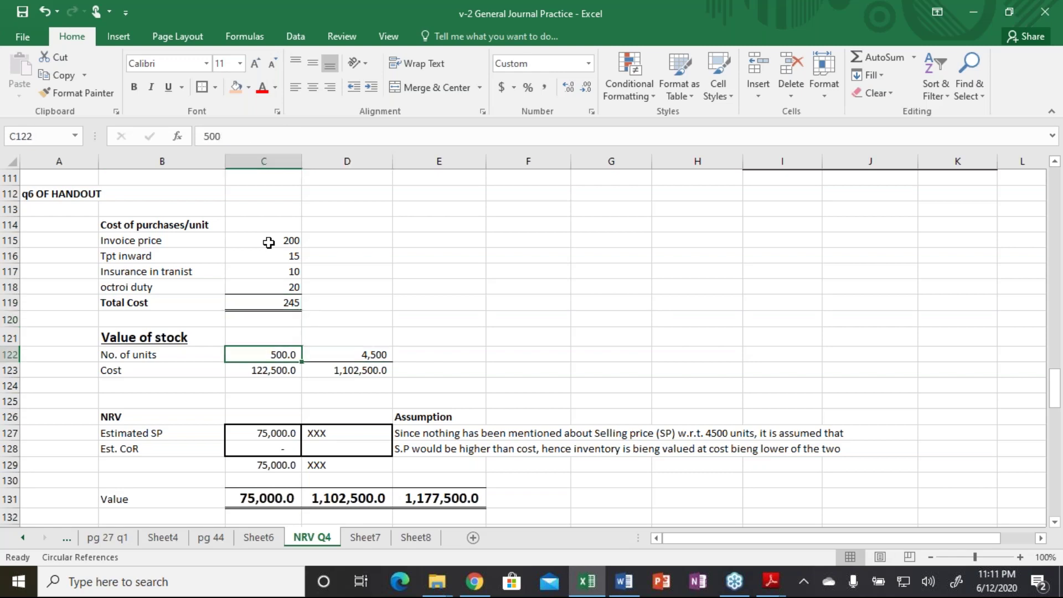
key(Down)
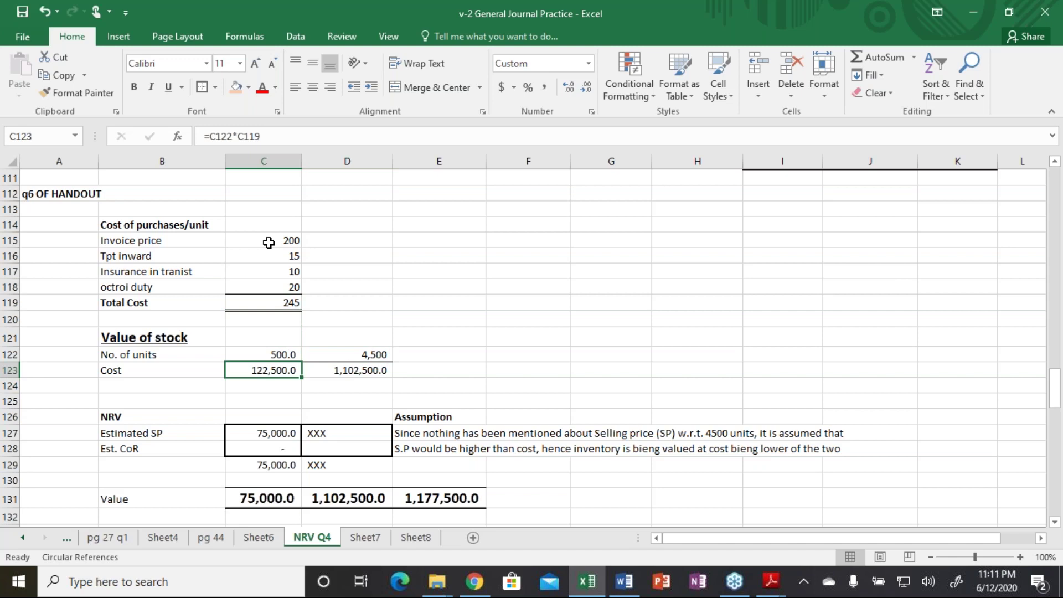
key(F2)
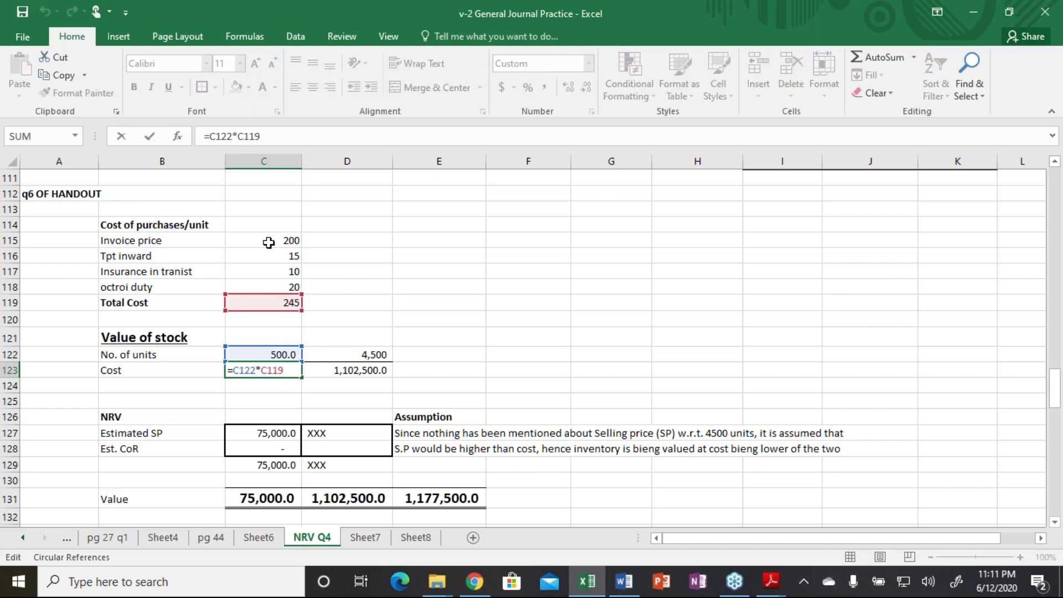
key(Return)
key(Up)
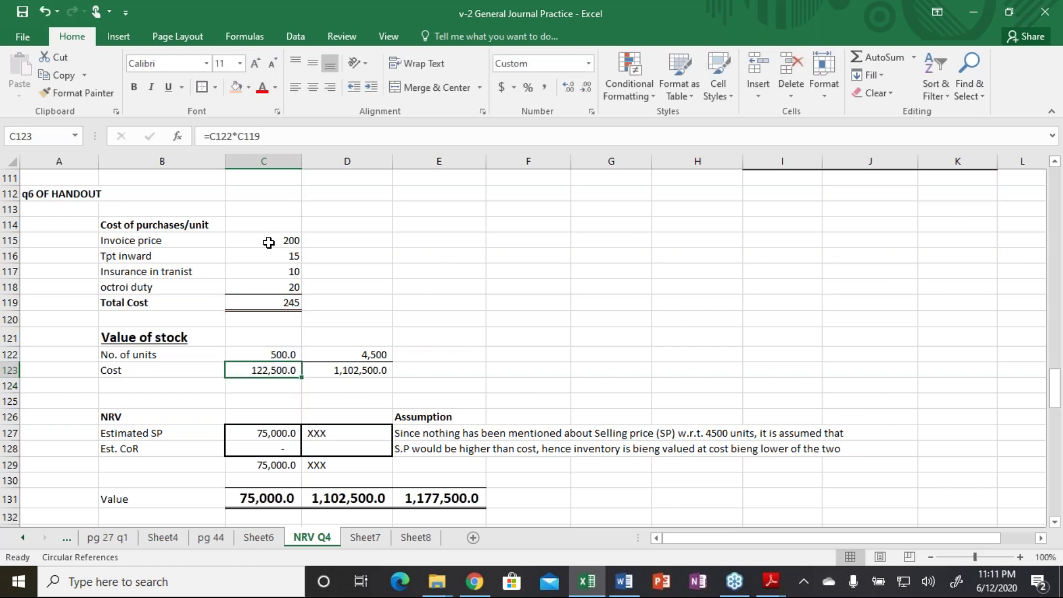
Review the NRV section's estimated selling price formula in C127 and the net total in C129.
key(Down)
key(Down)
key(Down)
key(Down)
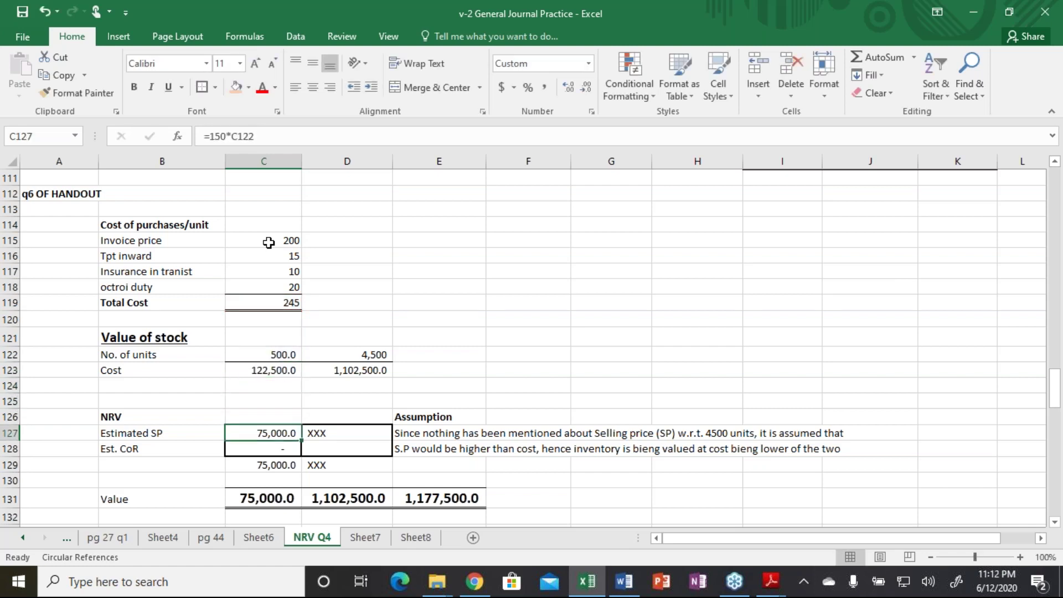
key(F2)
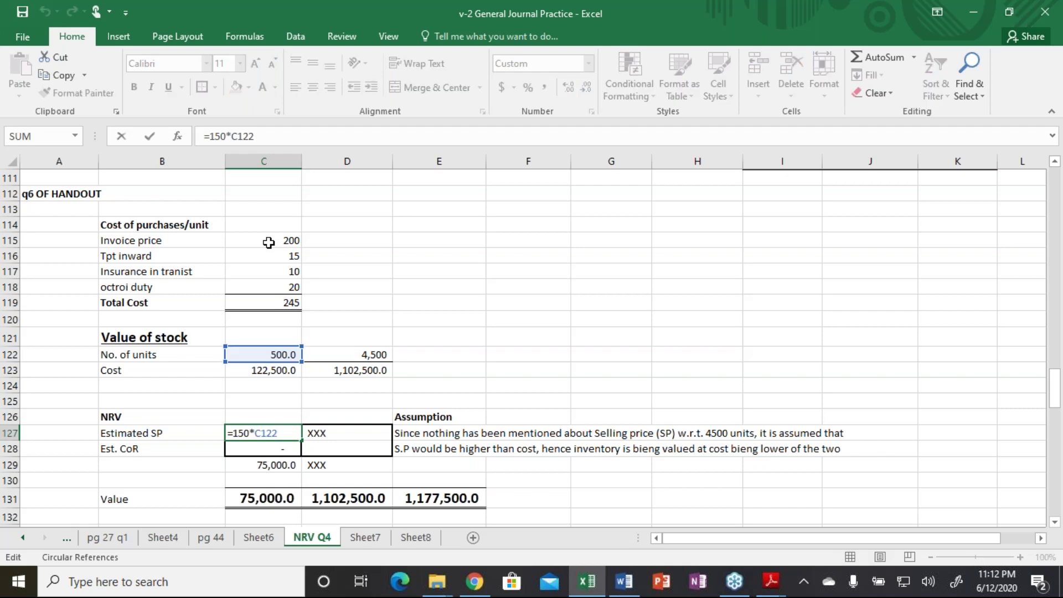
key(Return)
key(Down)
key(Down)
key(Up)
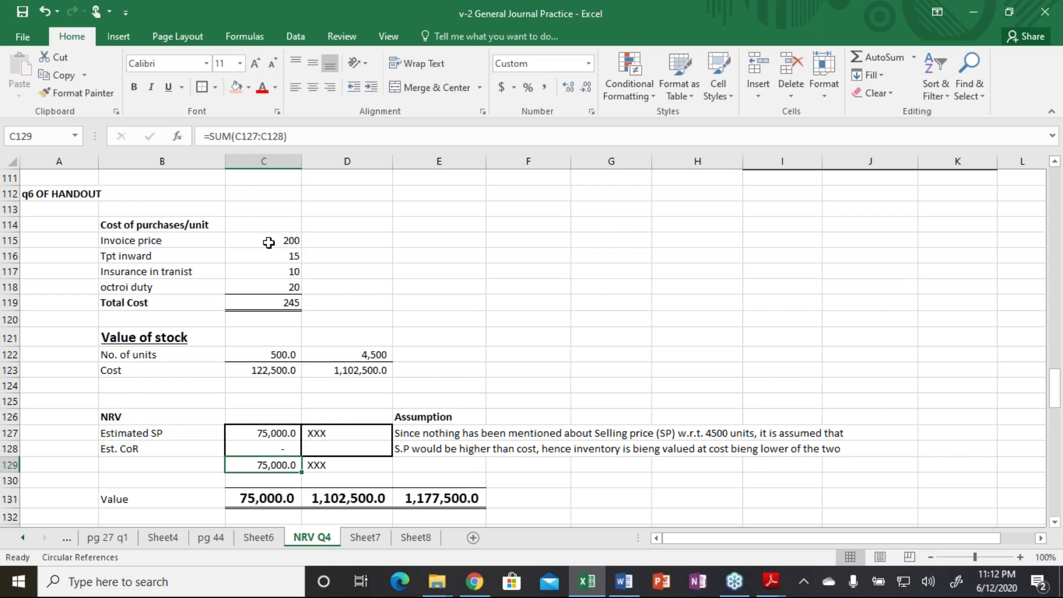
Look over column C of the NRV section and examine the loss formula in C133.
key(Up)
key(Up)
key(Up)
key(Up)
key(Up)
key(Up)
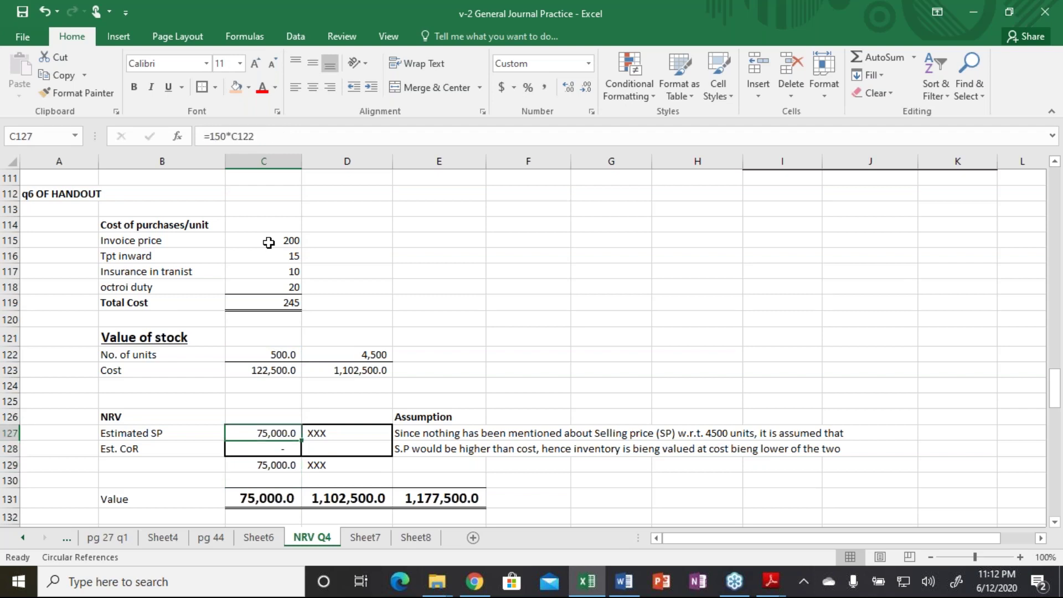
key(Down)
key(Down)
key(Down)
key(Down)
key(Down)
key(Down)
key(Down)
key(Down)
key(Down)
key(Down)
key(Down)
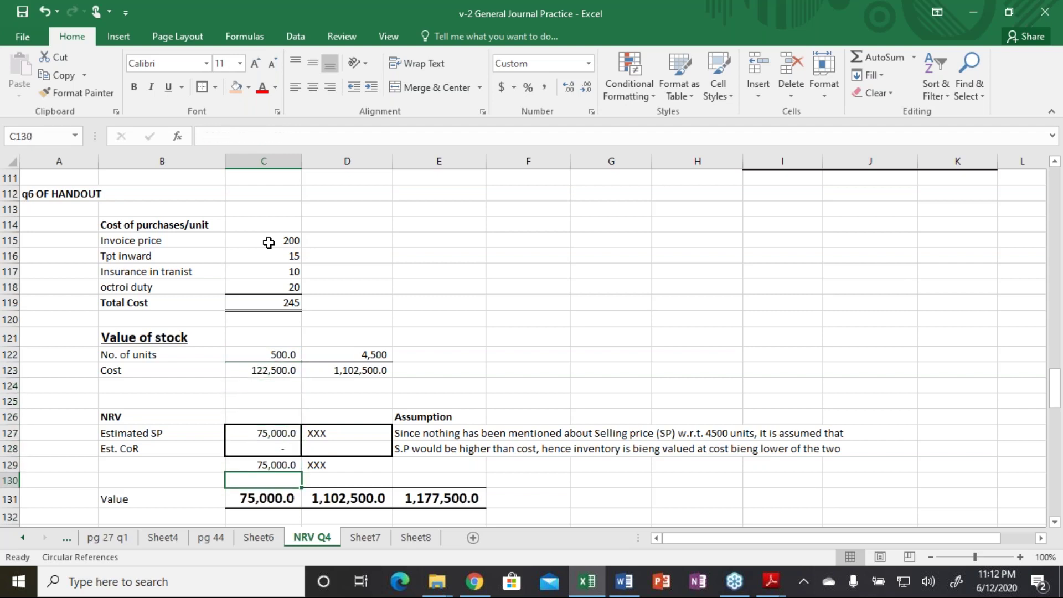
key(Up)
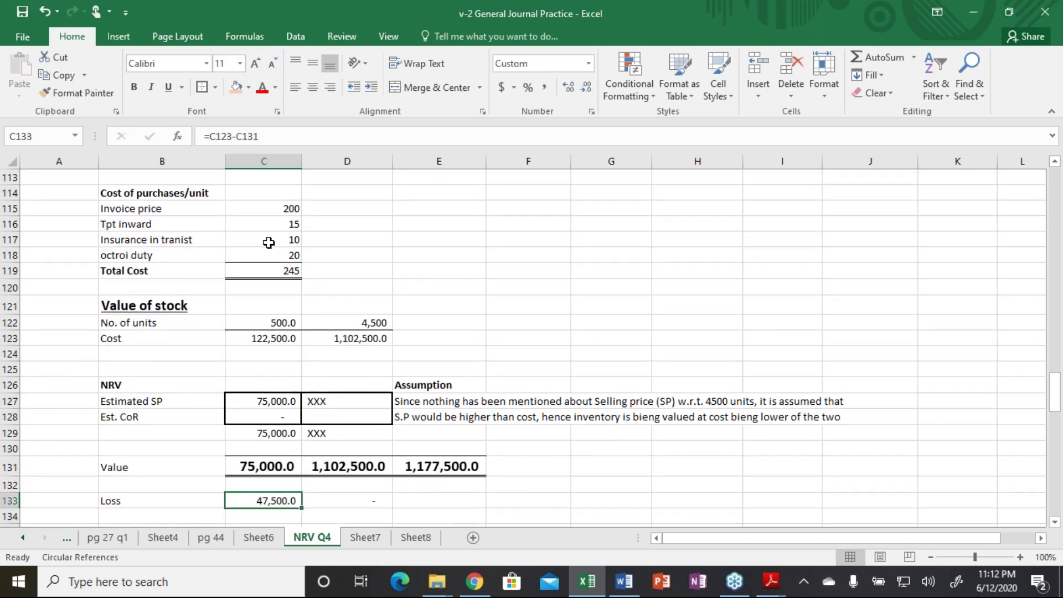
Examine the cost formula for the remaining 4,500 units in D123.
key(Up)
key(Up)
key(Up)
key(Up)
key(Up)
key(Right)
key(Up)
key(Up)
key(Up)
key(Up)
key(Up)
key(Up)
key(Left)
scroll(268, 243, up, 9)
scroll(268, 242, down, 9)
key(Right)
key(Down)
key(F2)
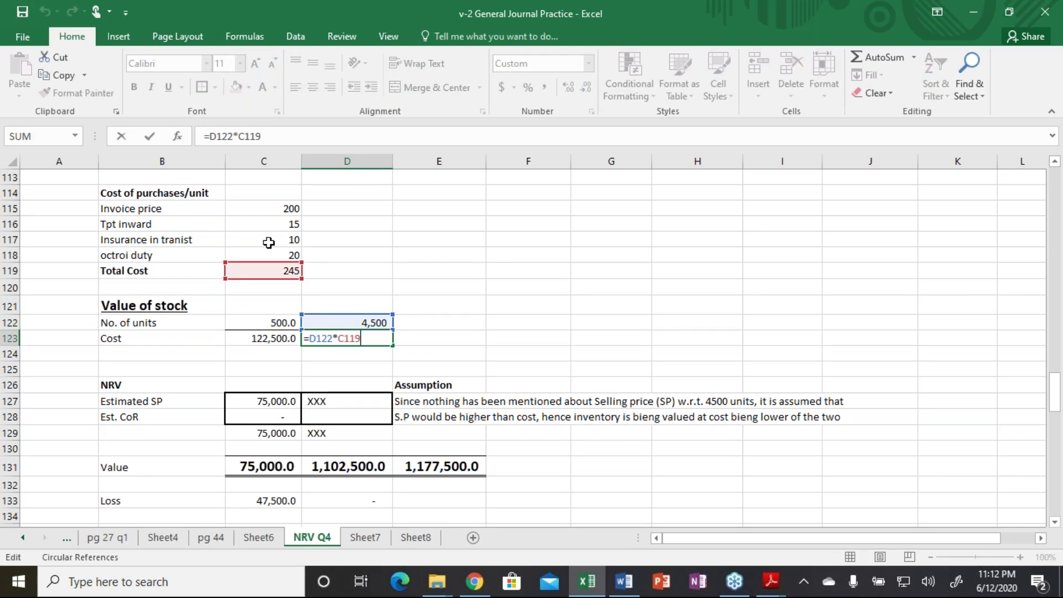
key(Return)
Highlight the two-line selling price assumption in E127:L128 with a yellow fill.
key(Down)
key(Down)
key(Right)
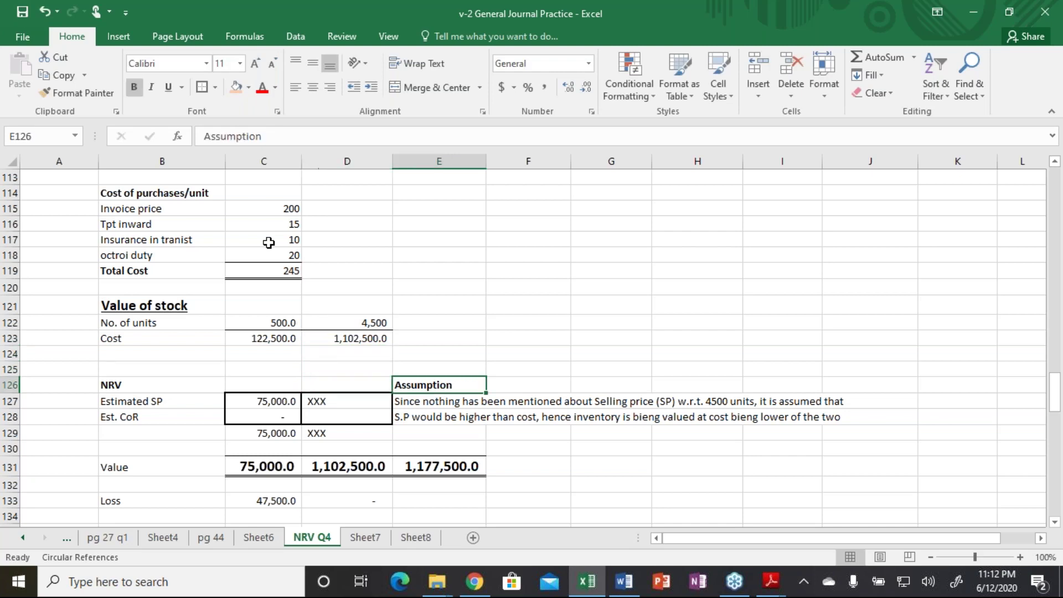
key(Down)
key(shift+Down)
key(shift+Right)
key(shift+Right)
key(shift+Right)
key(shift+Right)
key(shift+Right)
key(shift+Right)
key(shift+Right)
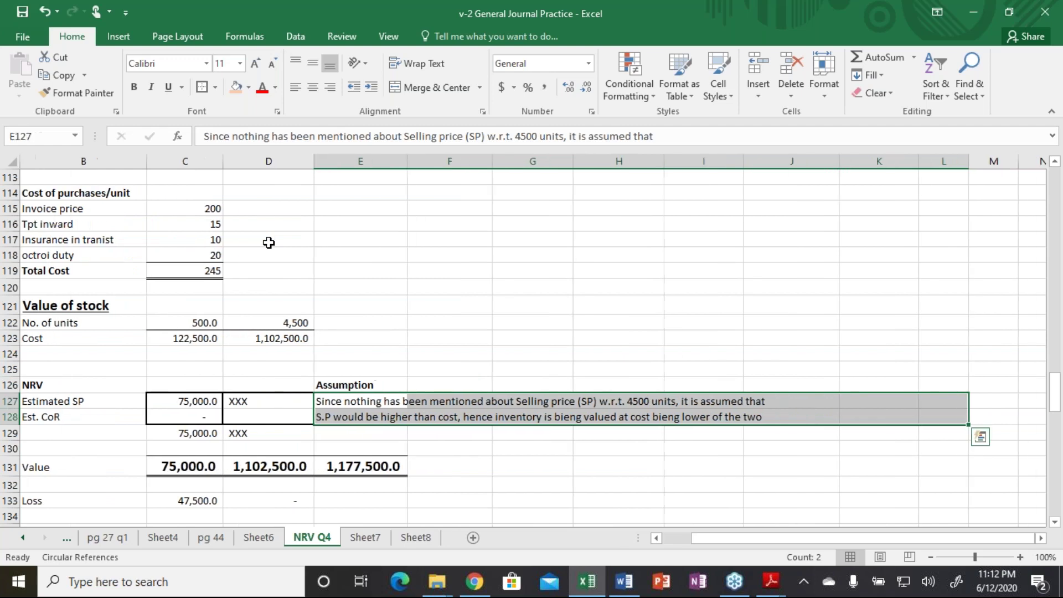
key(alt+h)
key(h)
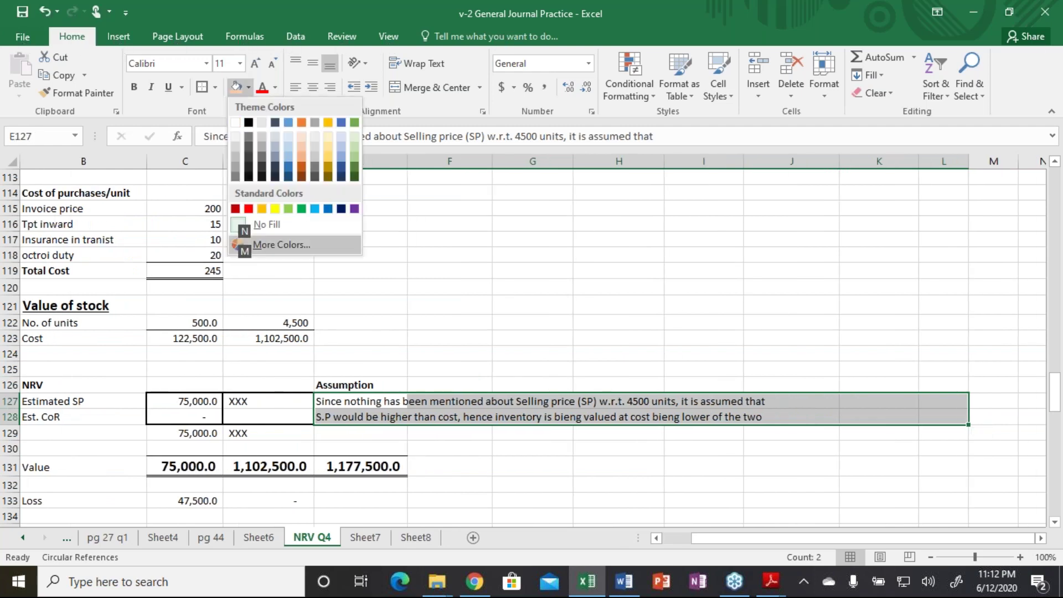
key(Left)
key(Left)
key(Return)
key(Left)
key(Left)
key(Left)
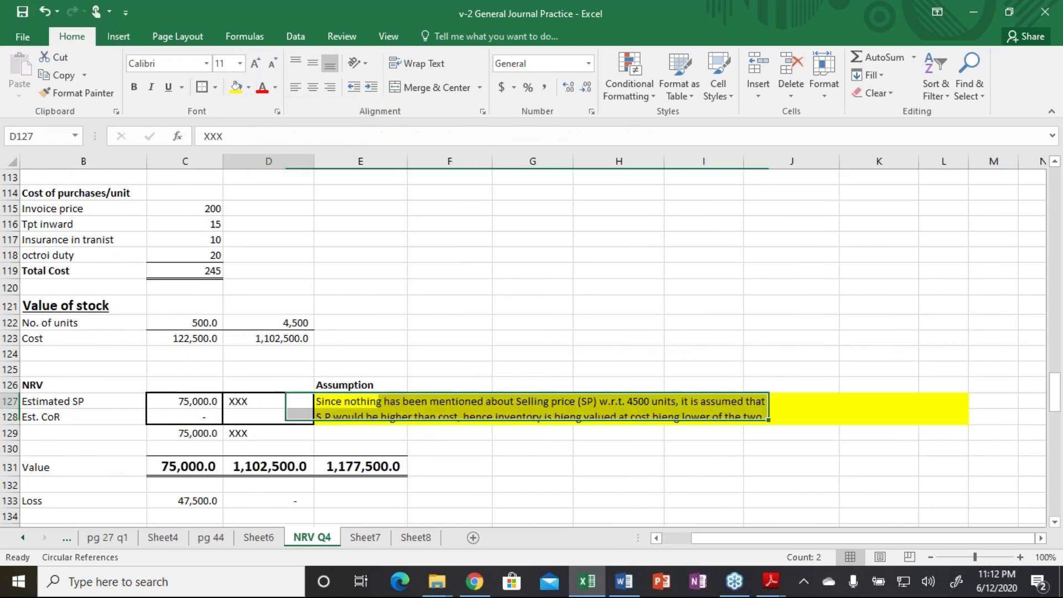
Go through the value and loss rows beneath the NRV section, ending on the loss formula in C133.
key(Right)
key(Down)
key(Down)
key(Right)
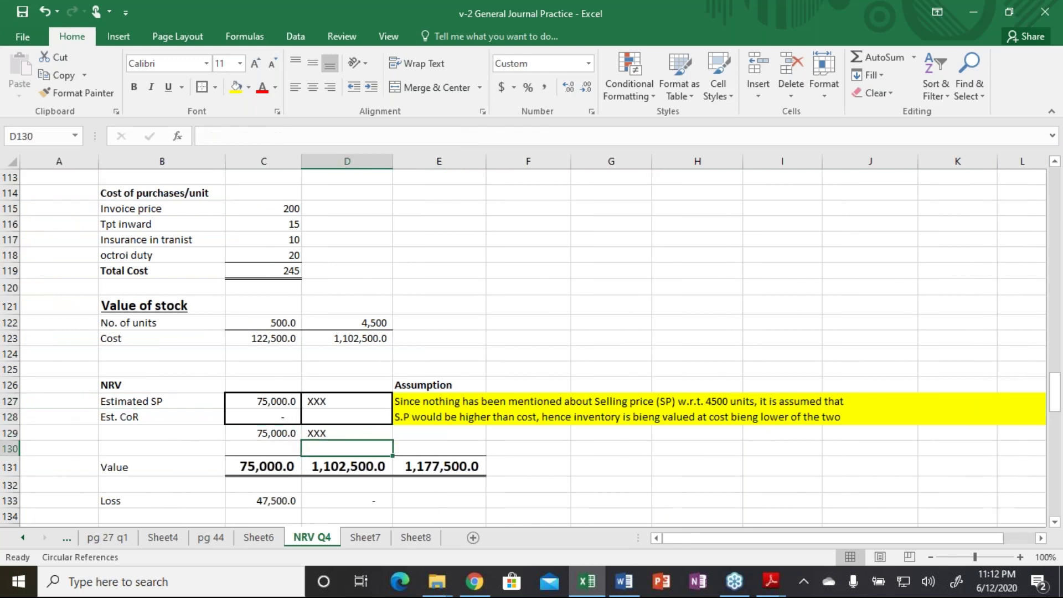
key(Down)
key(Down)
key(Down)
key(Up)
key(Down)
key(Down)
click(263, 501)
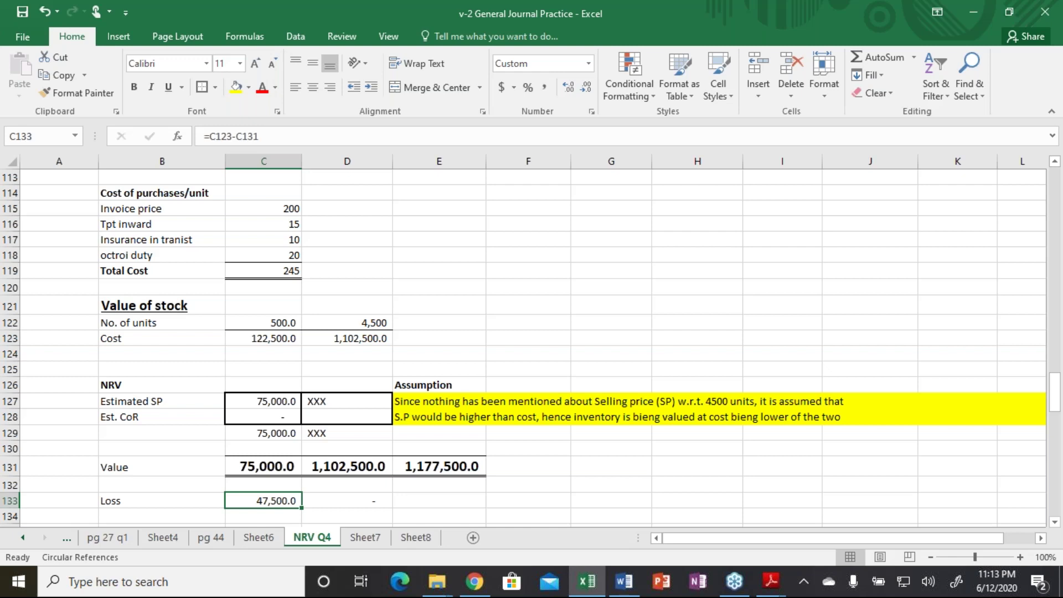
Recheck the estimated selling price formula in C127 and the cost formula in C123 with their referenced cells.
click(276, 400)
double_click(276, 400)
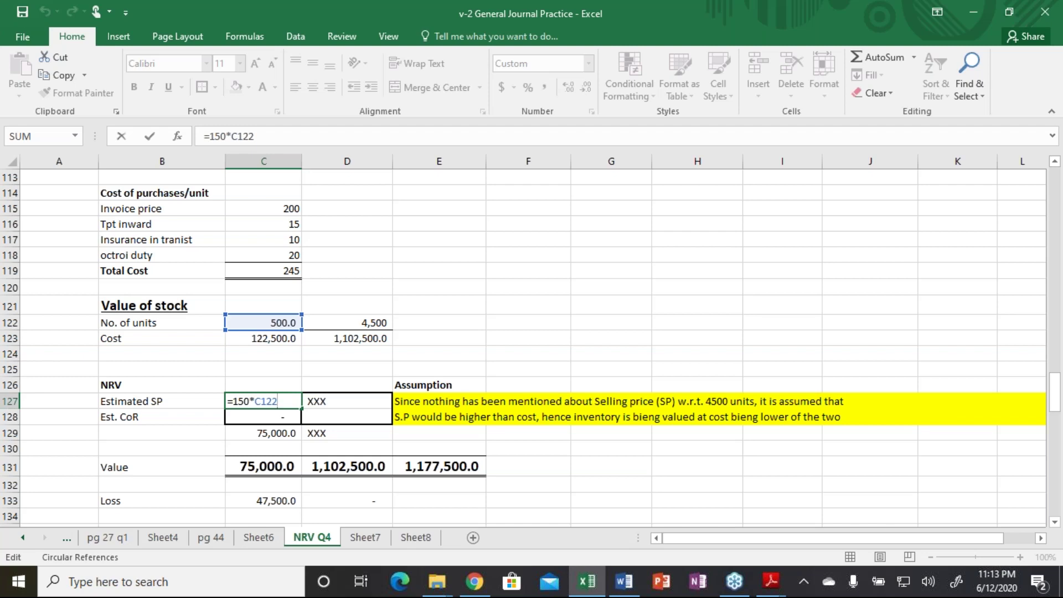
key(ctrl+Return)
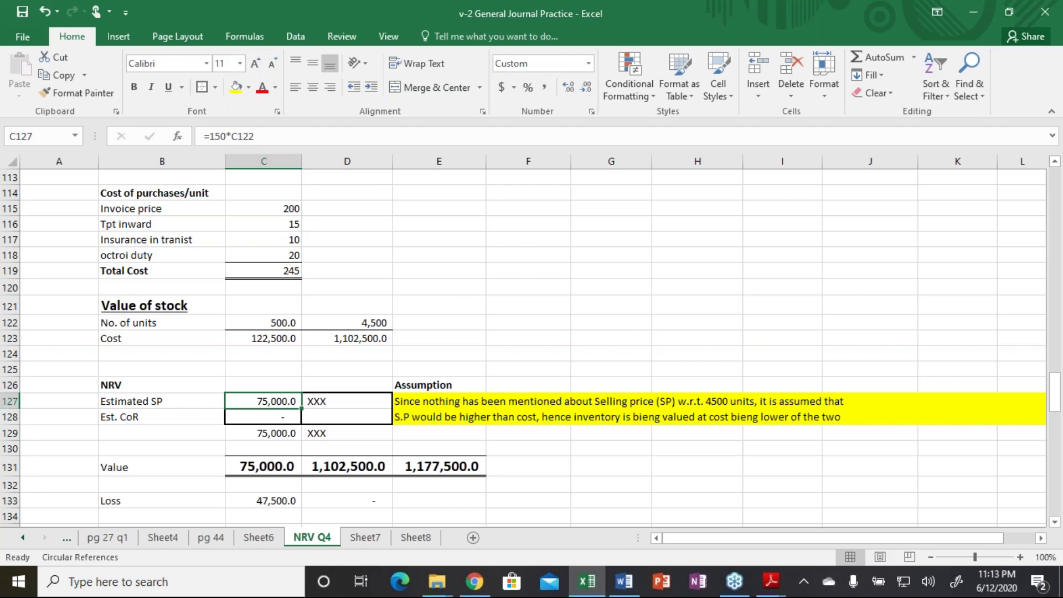
click(262, 336)
key(F2)
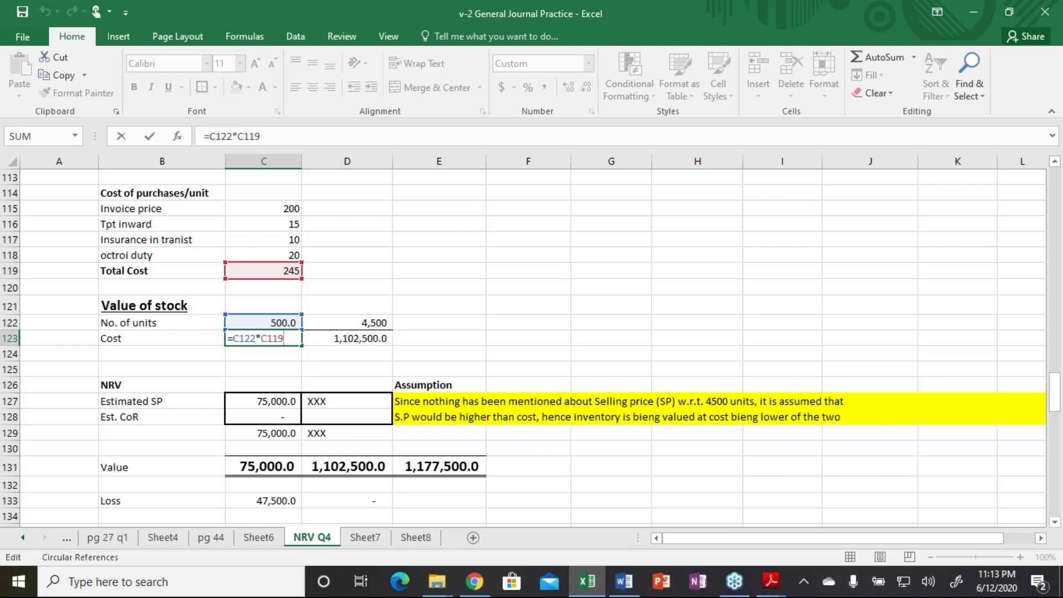
key(Return)
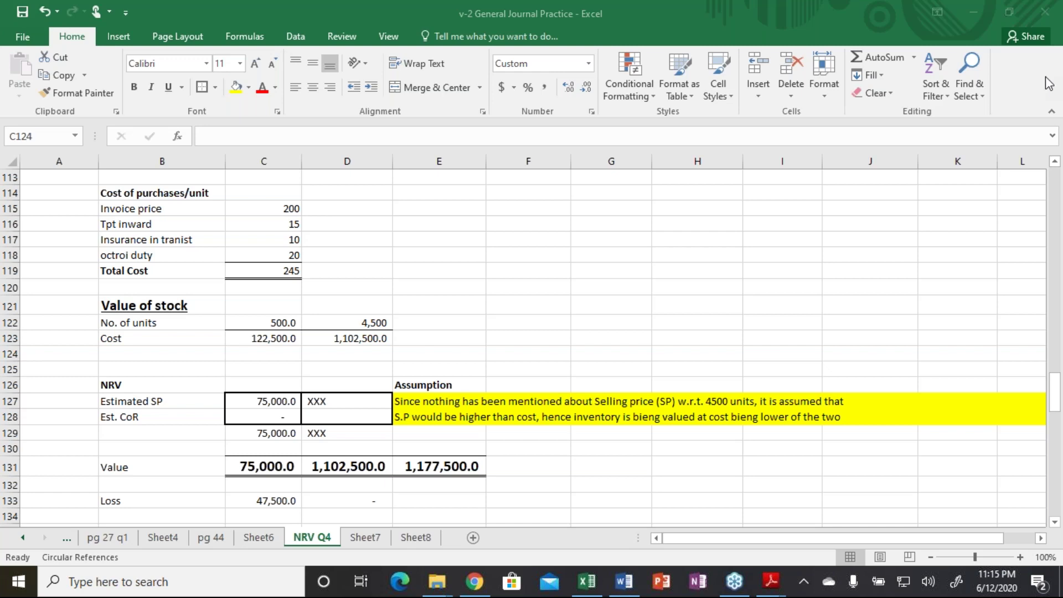
Switch to Adobe Reader and look through NRV Questions 6 to 8.
key(alt+Tab)
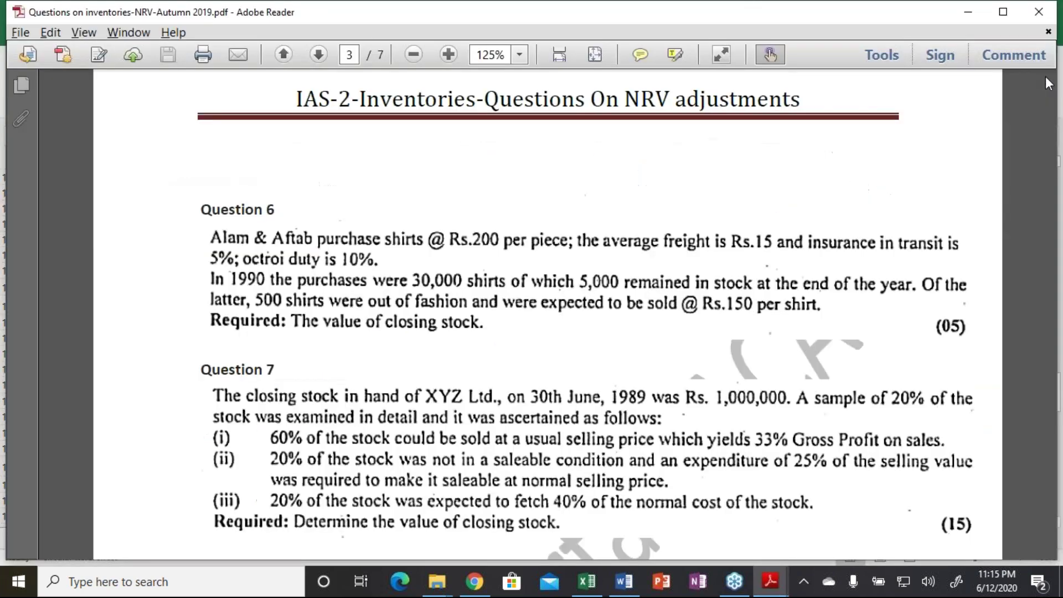
scroll(1048, 83, down, 5)
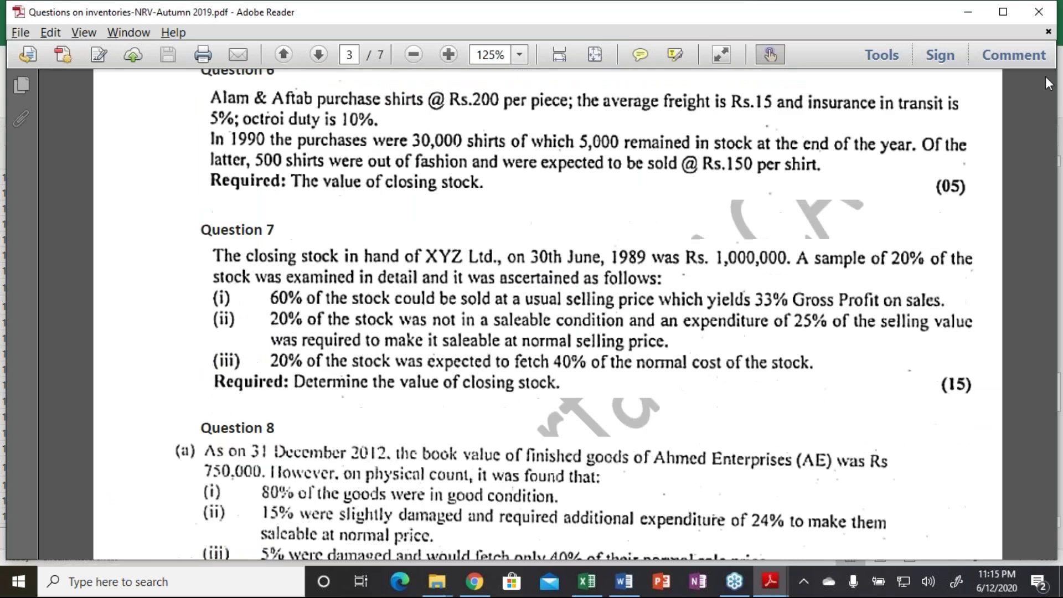
scroll(1048, 83, down, 1)
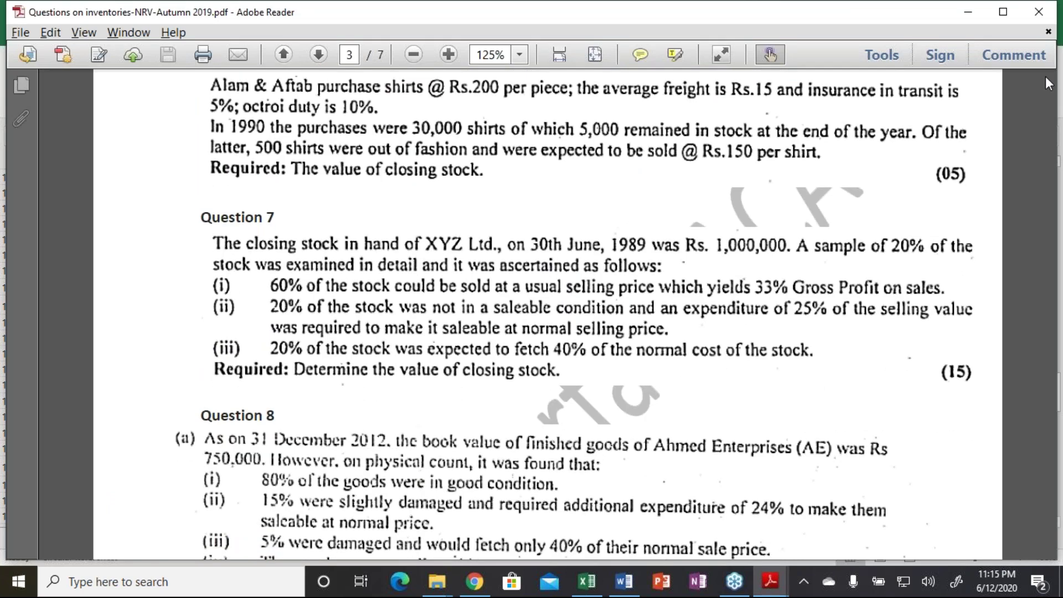
scroll(1047, 83, down, 2)
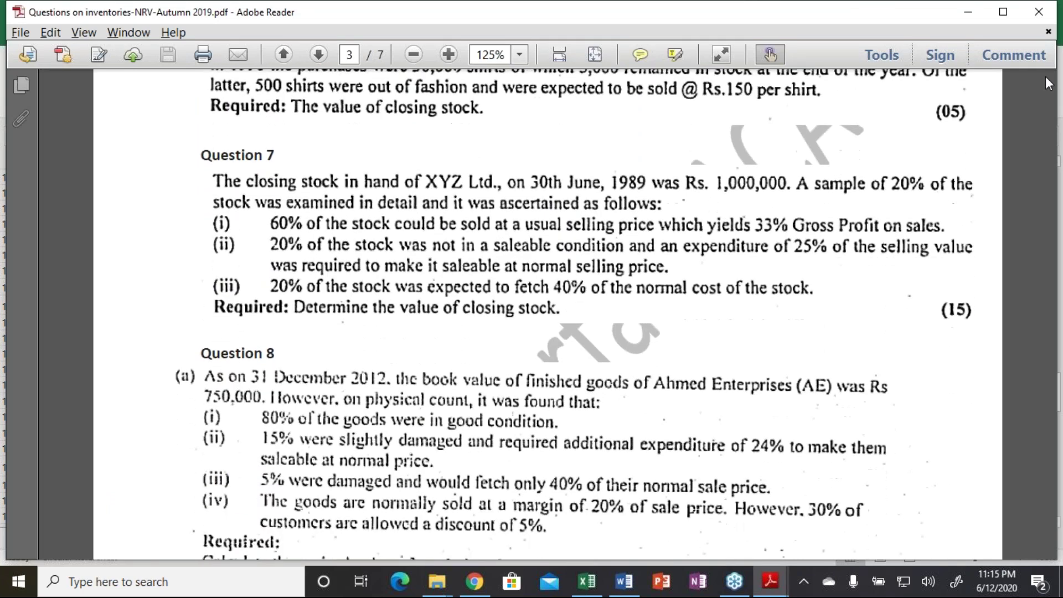
scroll(1048, 83, down, 1)
scroll(1047, 83, down, 1)
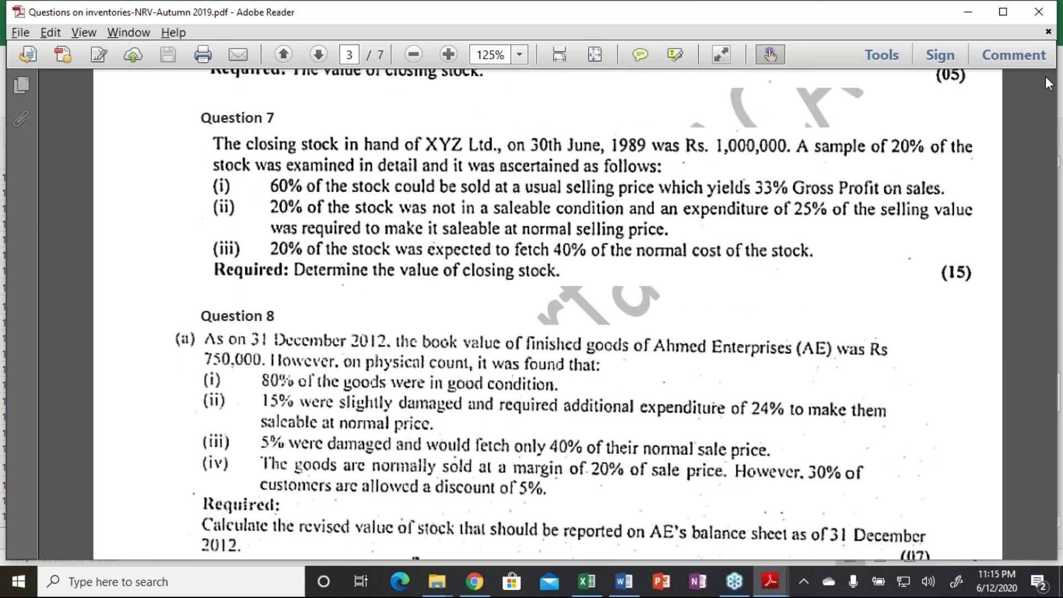